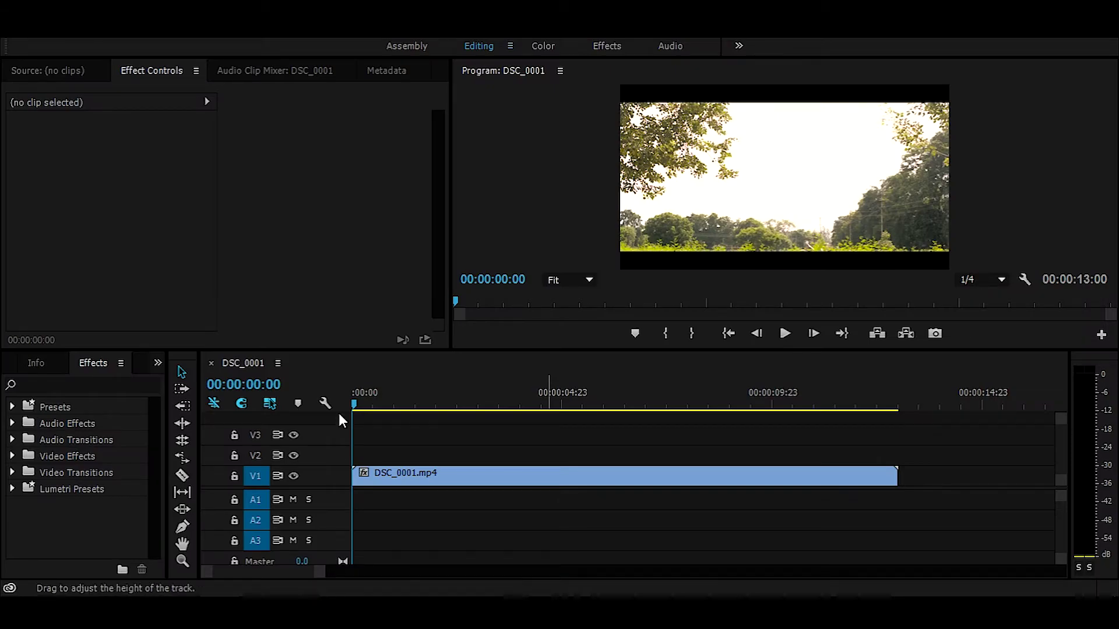
# Step: Split the DSC_0001.mp4 clip at 00:00:03:13
pyautogui.moveTo(351, 401); pyautogui.dragTo(432, 408)
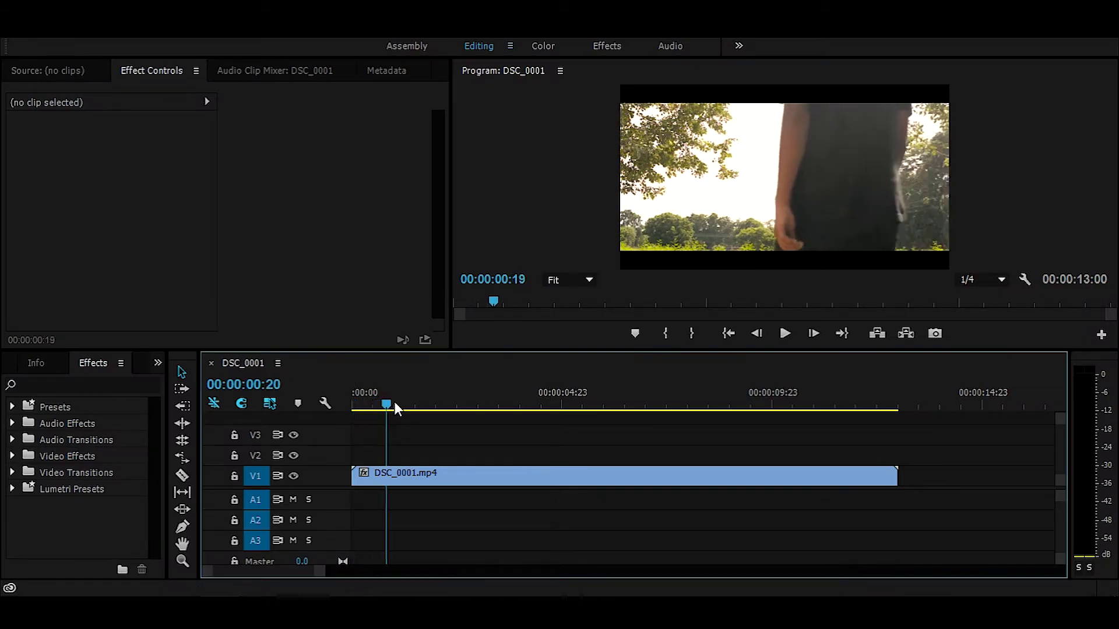
pyautogui.moveTo(432, 407); pyautogui.dragTo(504, 418)
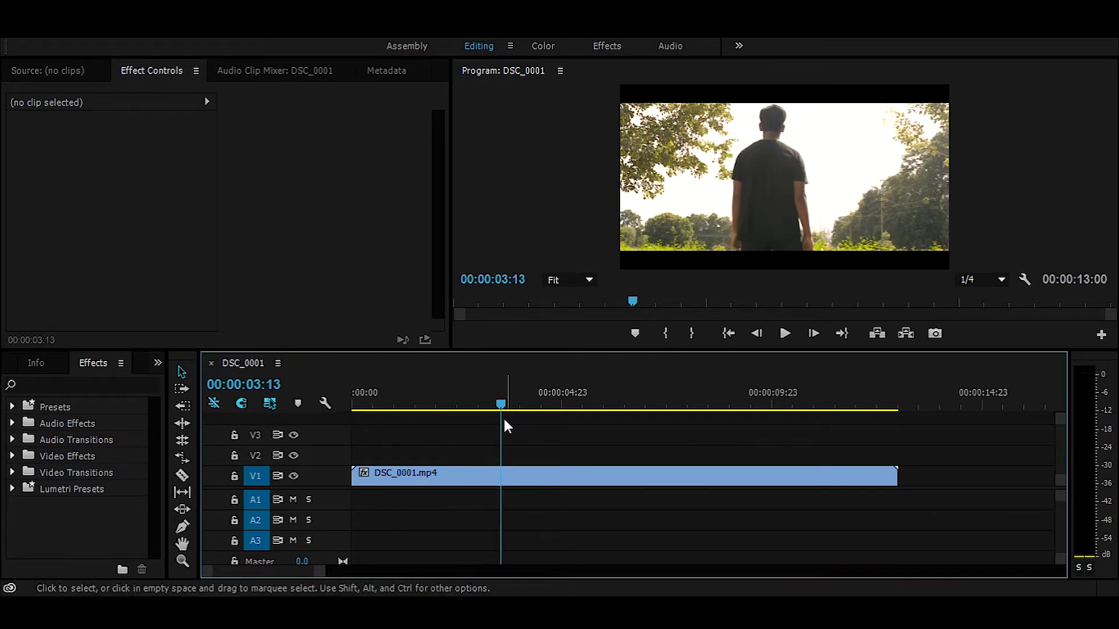
pyautogui.click(507, 472)
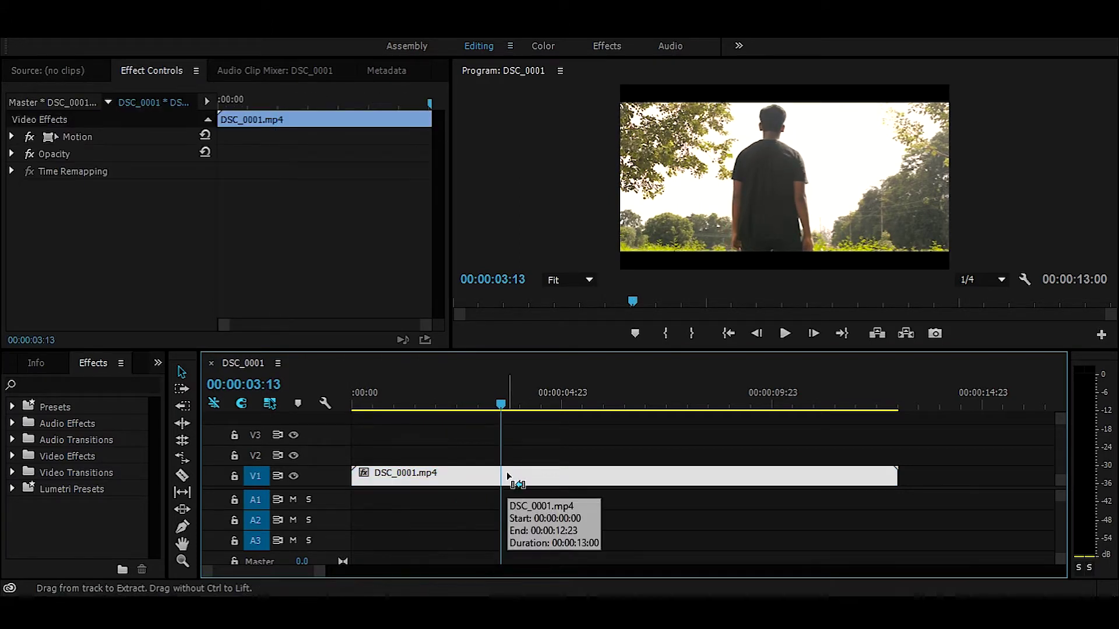
pyautogui.hotkey('ctrl', 'k')
# Step: Split the second piece at 00:00:10:20, isolating the middle section
pyautogui.moveTo(499, 404); pyautogui.dragTo(812, 403)
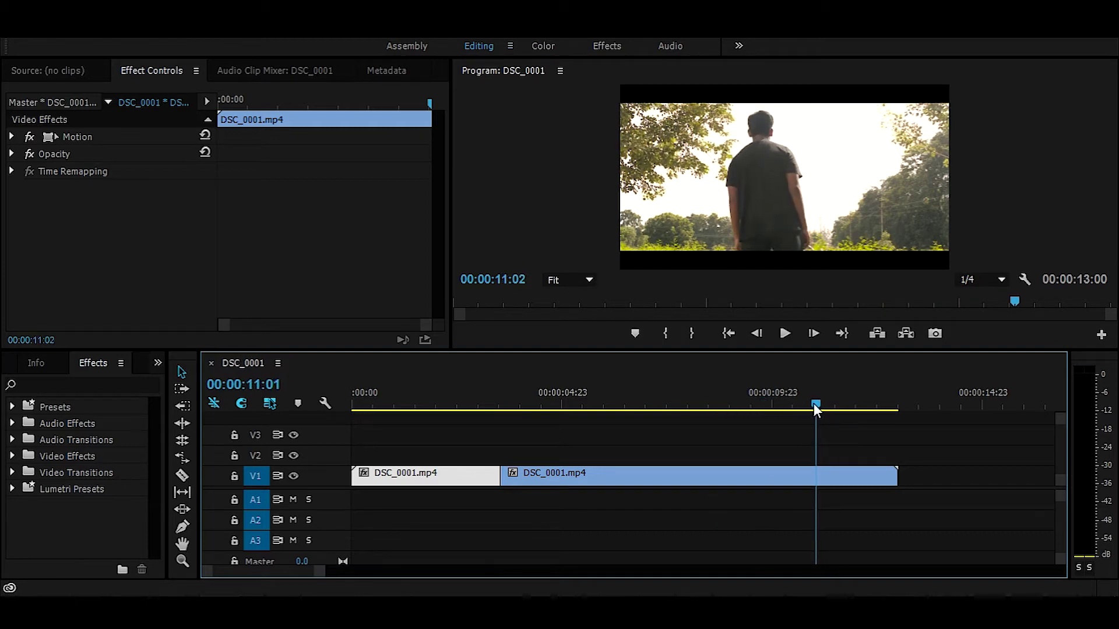
pyautogui.moveTo(812, 403); pyautogui.dragTo(807, 403)
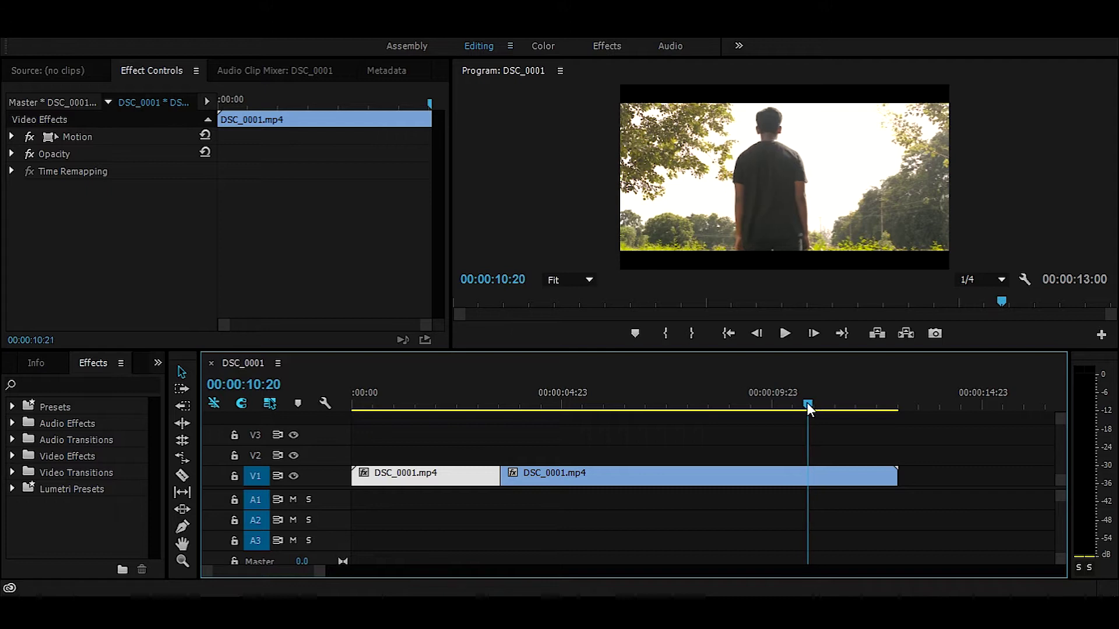
pyautogui.click(809, 476)
pyautogui.hotkey('ctrl', 'k')
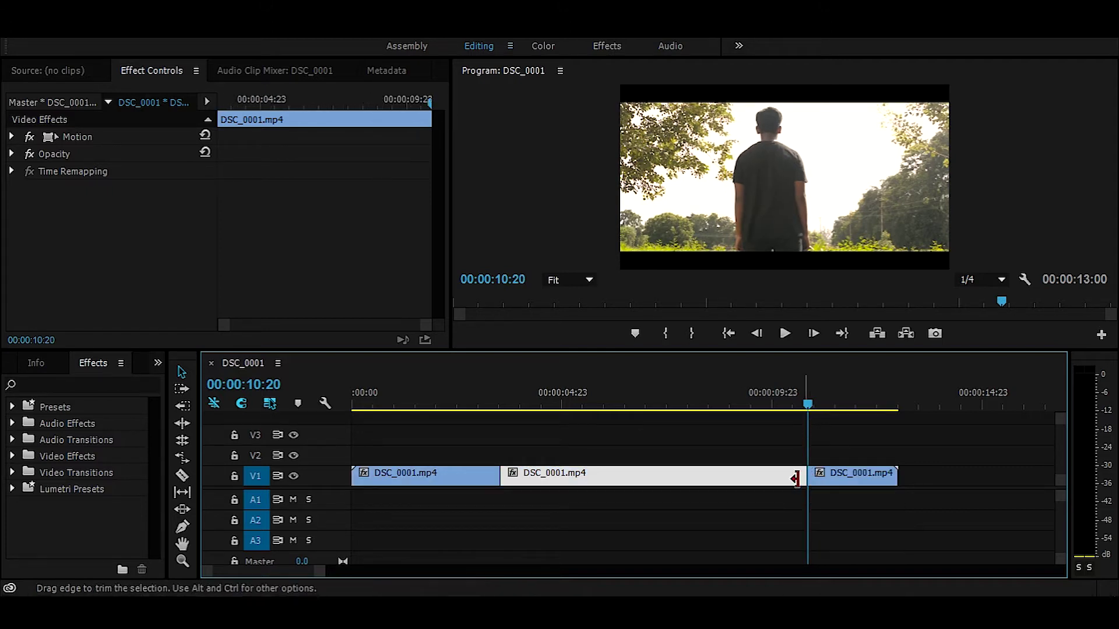
pyautogui.click(610, 397)
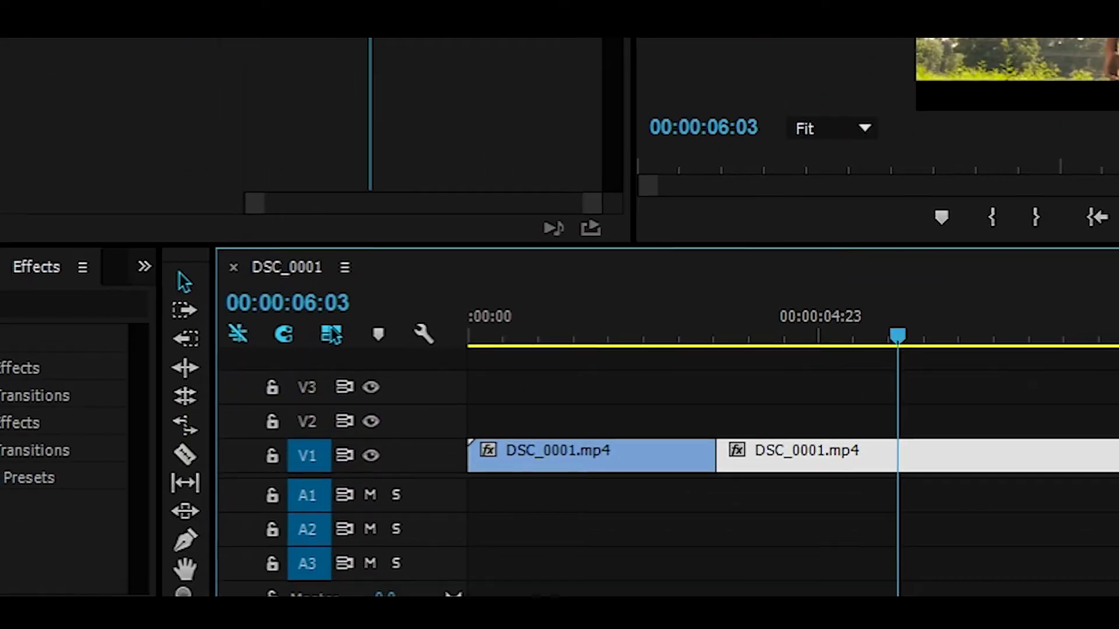
# Step: Apply Color Key to the middle DSC_0001.mp4 piece, sampling the white sky as key colour
pyautogui.click(58, 381)
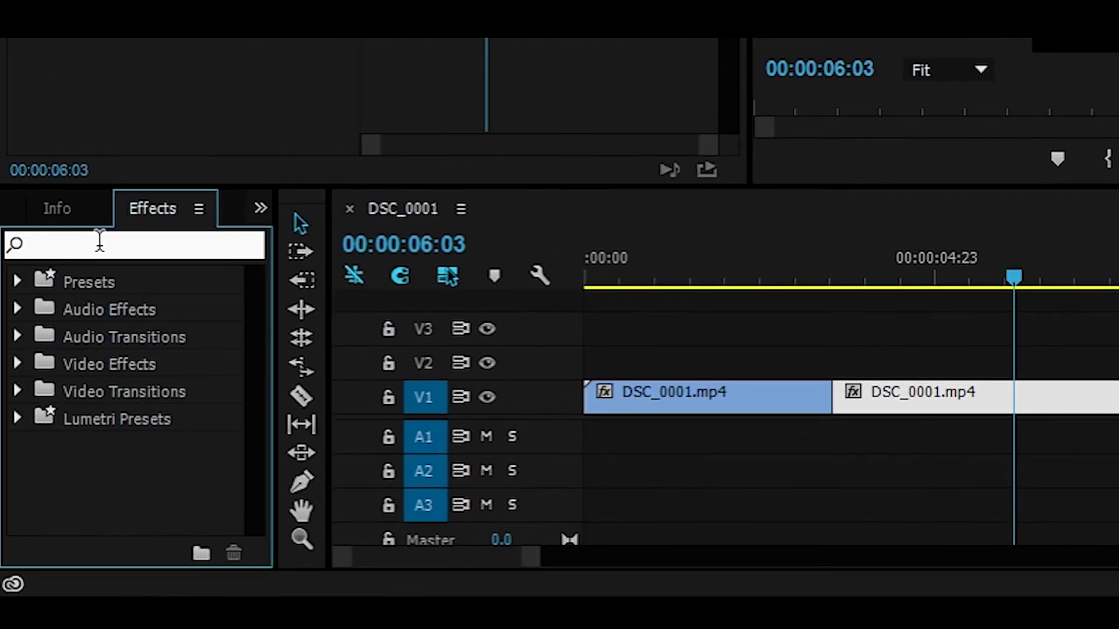
pyautogui.write('color')
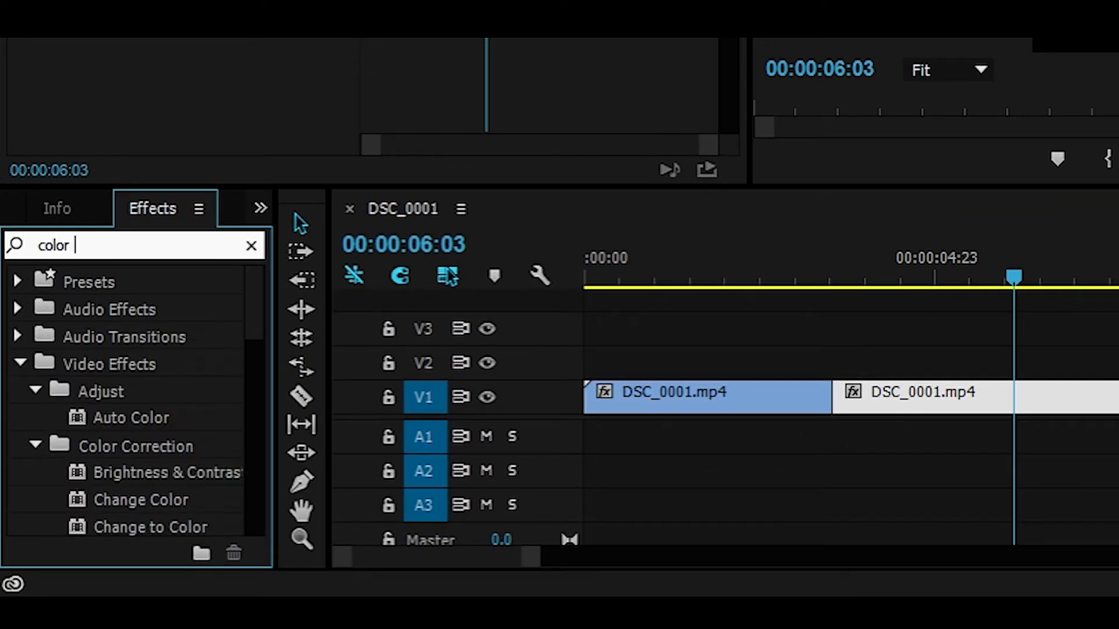
pyautogui.write(' j')
pyautogui.write('key')
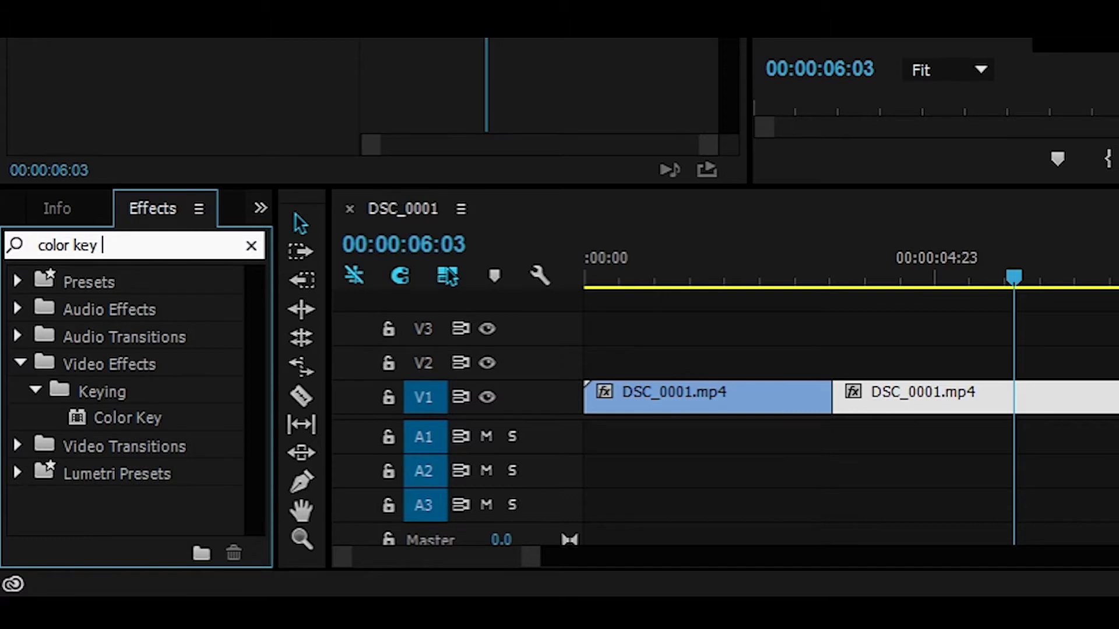
pyautogui.moveTo(78, 419)
pyautogui.mouseDown()
pyautogui.moveTo(462, 440)
pyautogui.moveTo(616, 473)
pyautogui.mouseUp()
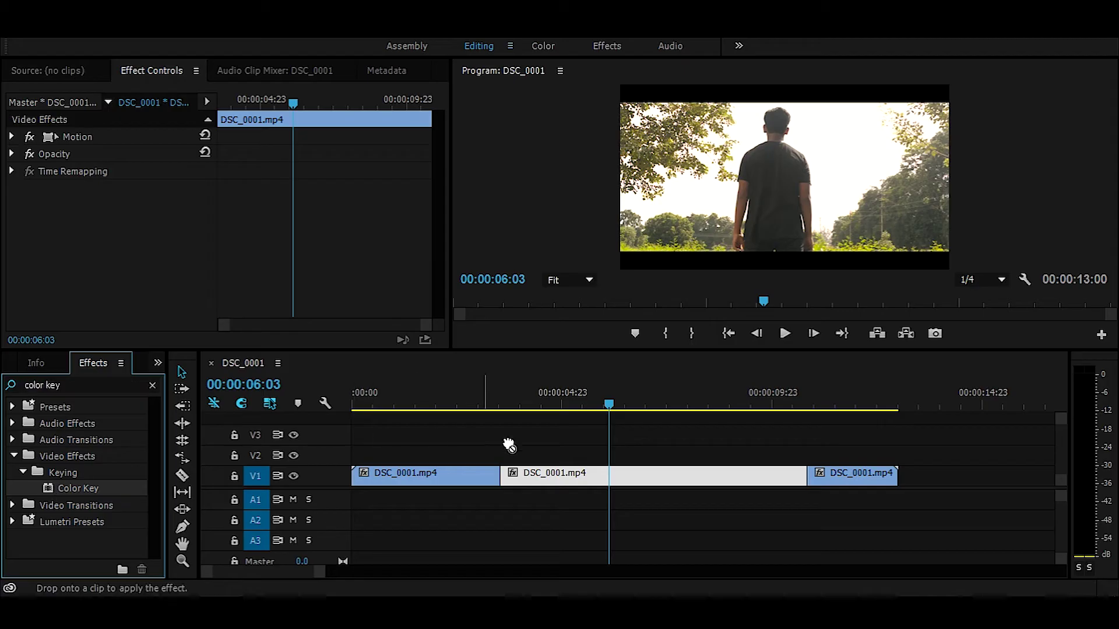
pyautogui.moveTo(607, 404); pyautogui.dragTo(537, 397)
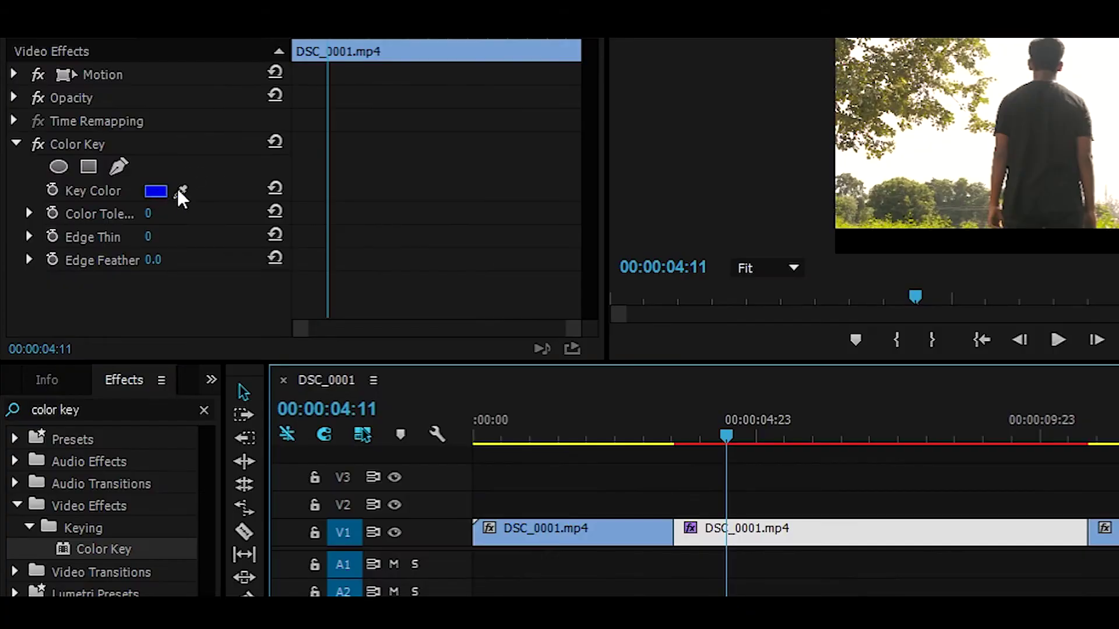
pyautogui.click(181, 191)
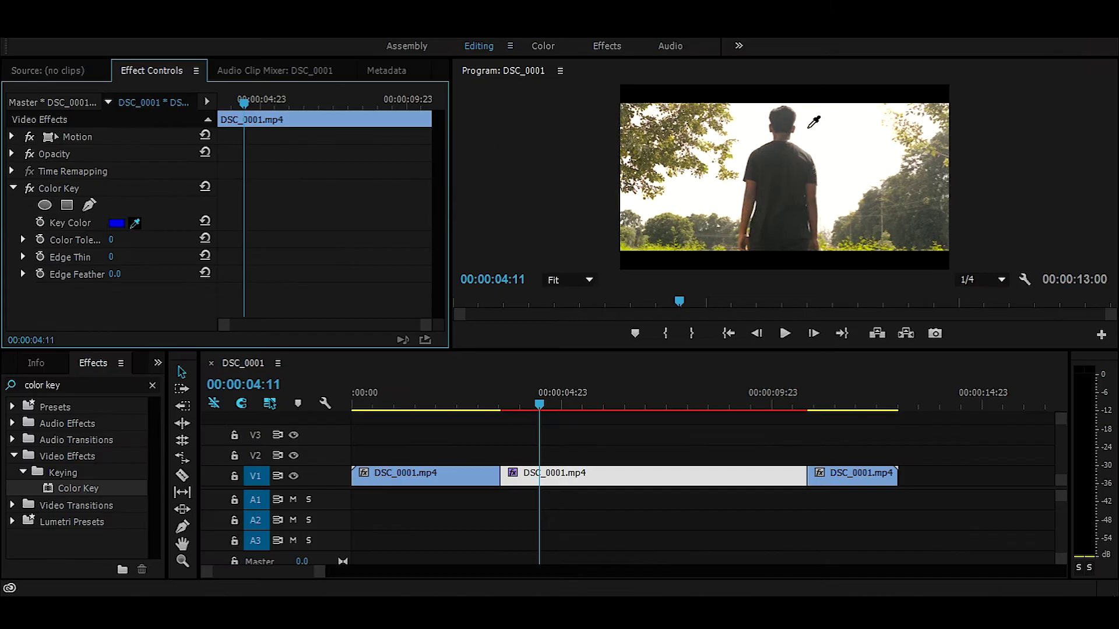
pyautogui.click(820, 126)
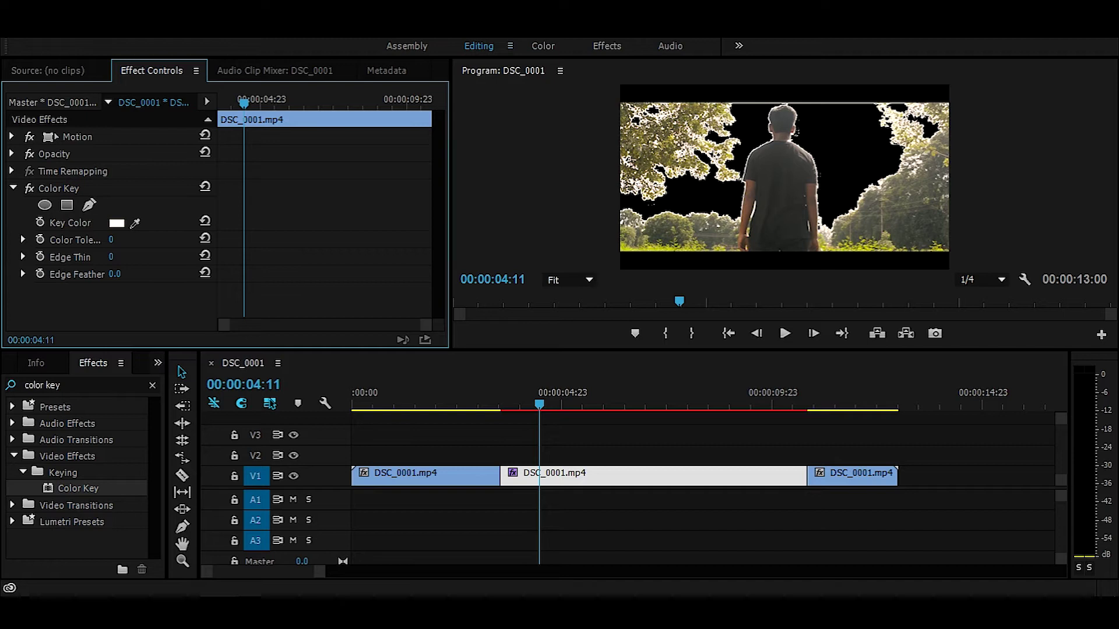
# Step: Set Color Key tolerance to 37, Edge Thin to 1 and Edge Feather to 2.0
pyautogui.click(130, 236)
pyautogui.write('19')
pyautogui.press('Return')
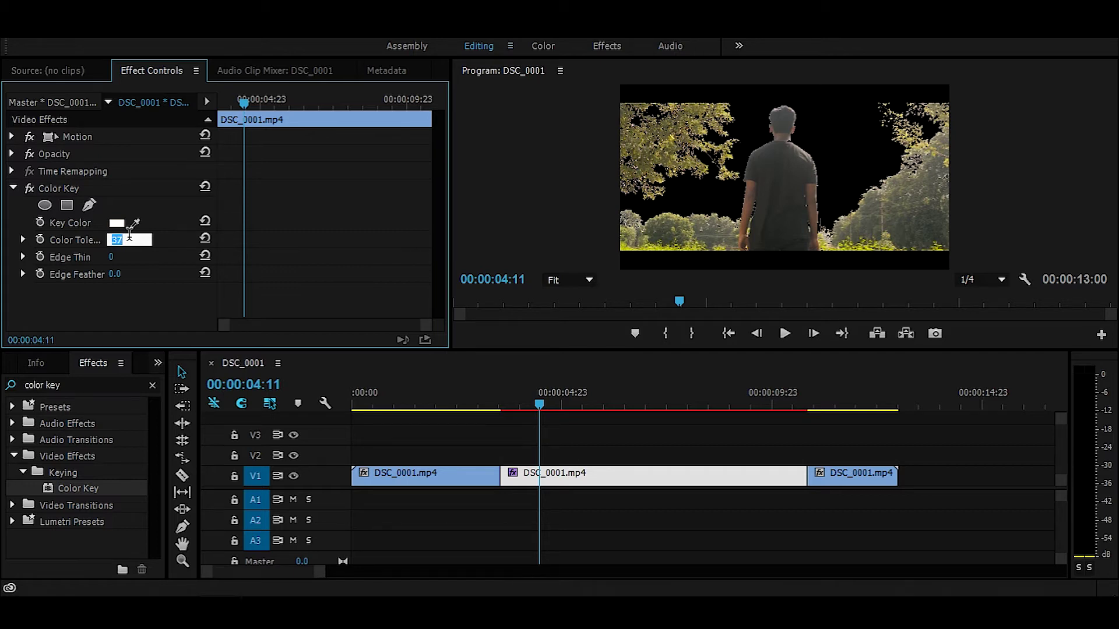
pyautogui.click(127, 254)
pyautogui.click(116, 261)
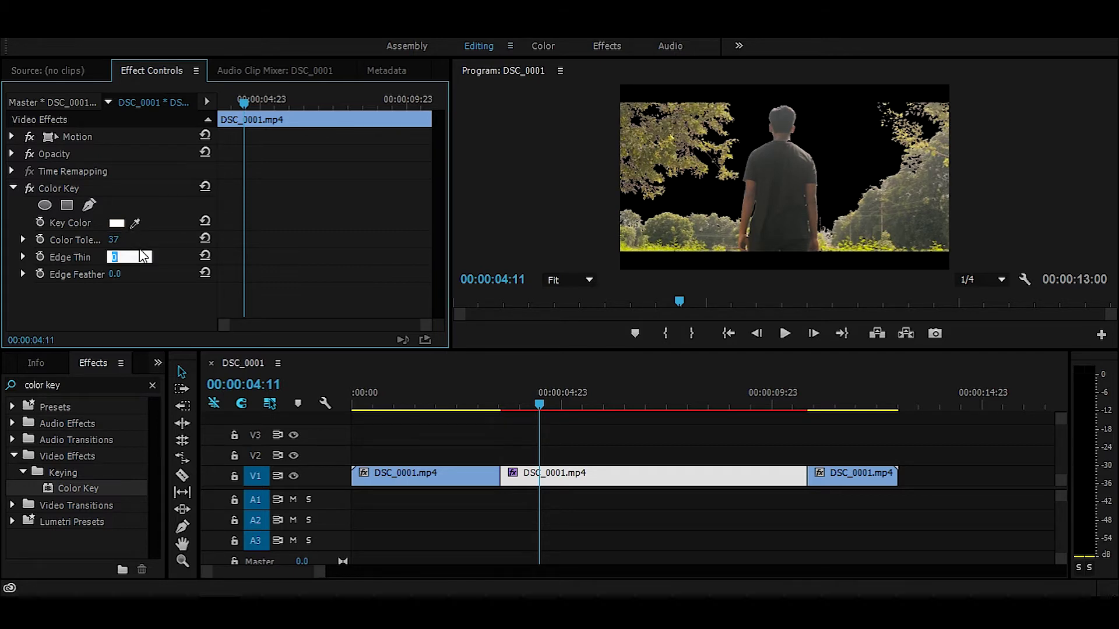
pyautogui.write('1')
pyautogui.press('Return')
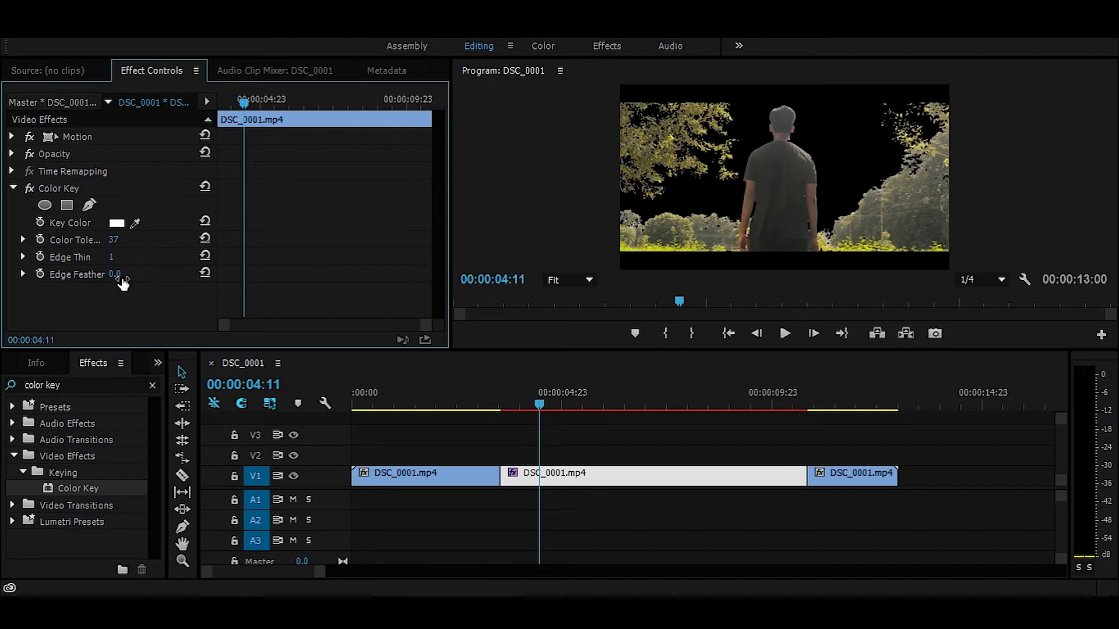
pyautogui.click(115, 274)
pyautogui.write('2')
pyautogui.press('Return')
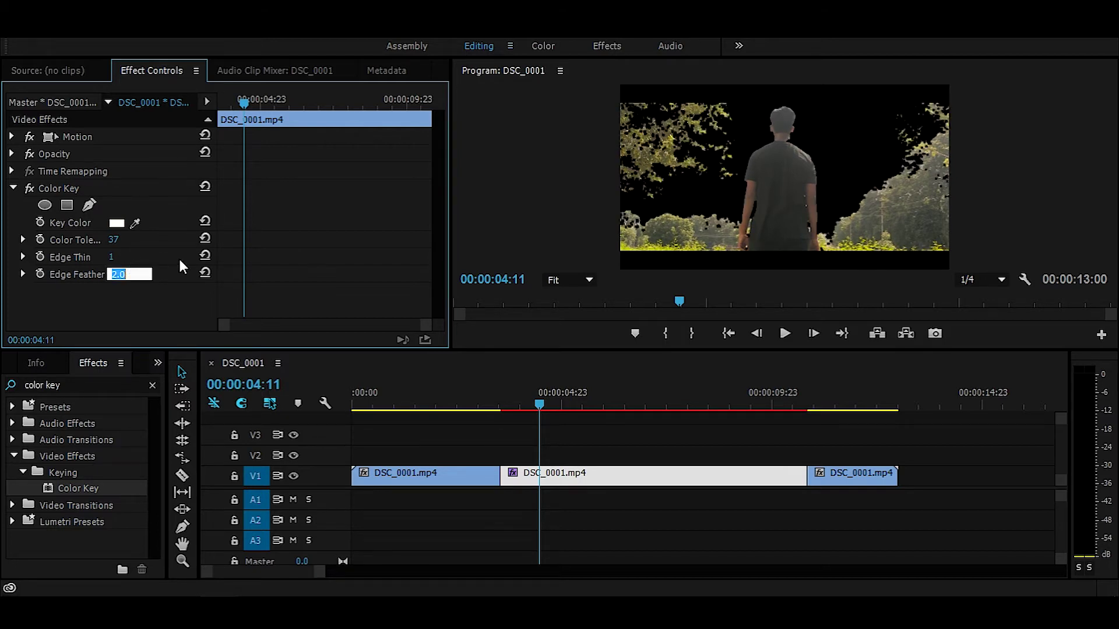
pyautogui.click(179, 260)
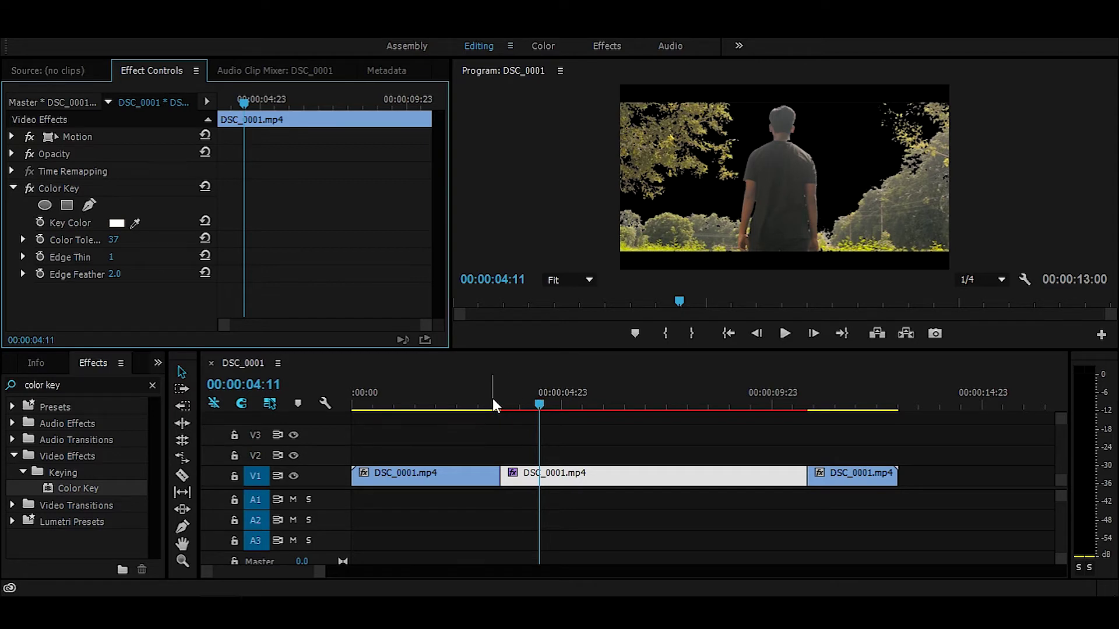
# Step: Move the keyed middle clip up to track V3
pyautogui.click(539, 397)
pyautogui.moveTo(583, 477); pyautogui.dragTo(580, 432)
pyautogui.moveTo(327, 568); pyautogui.dragTo(494, 573)
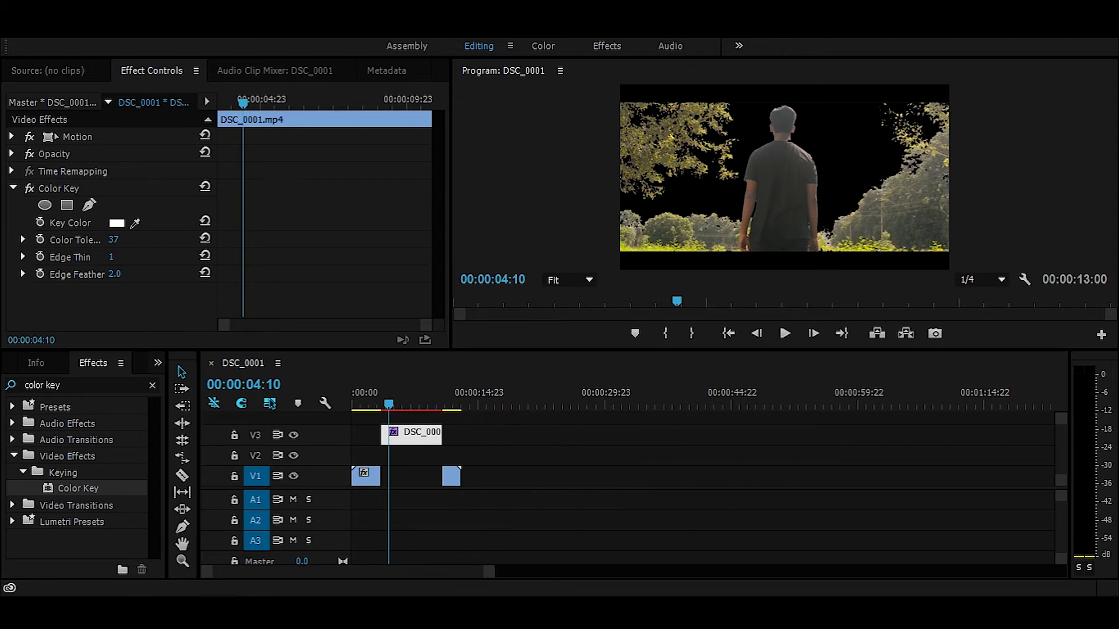
# Step: Bring videoplayback.mp4 from Downloads onto V1 below the keyed clip
pyautogui.press('super+e')
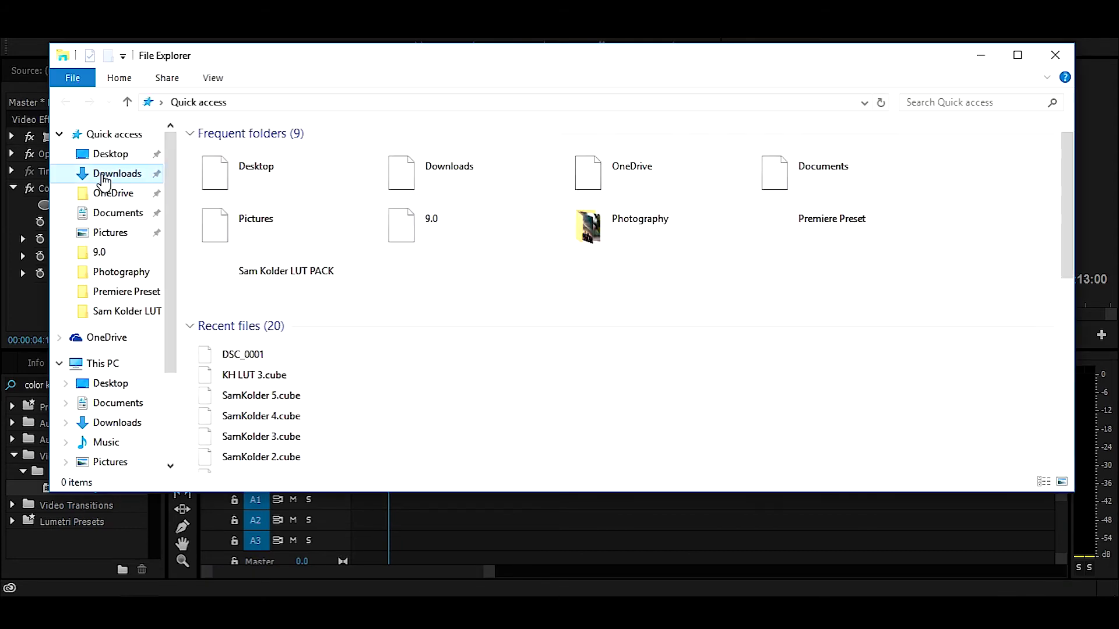
pyautogui.click(116, 173)
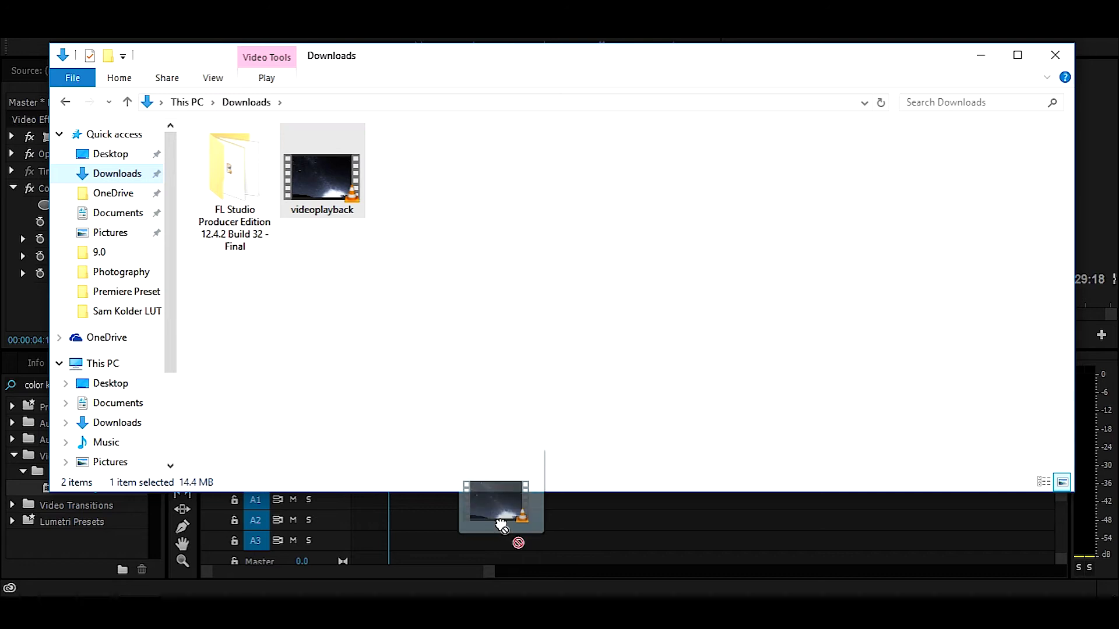
pyautogui.moveTo(344, 180); pyautogui.dragTo(501, 525)
pyautogui.click(971, 63)
pyautogui.moveTo(527, 469); pyautogui.dragTo(428, 475)
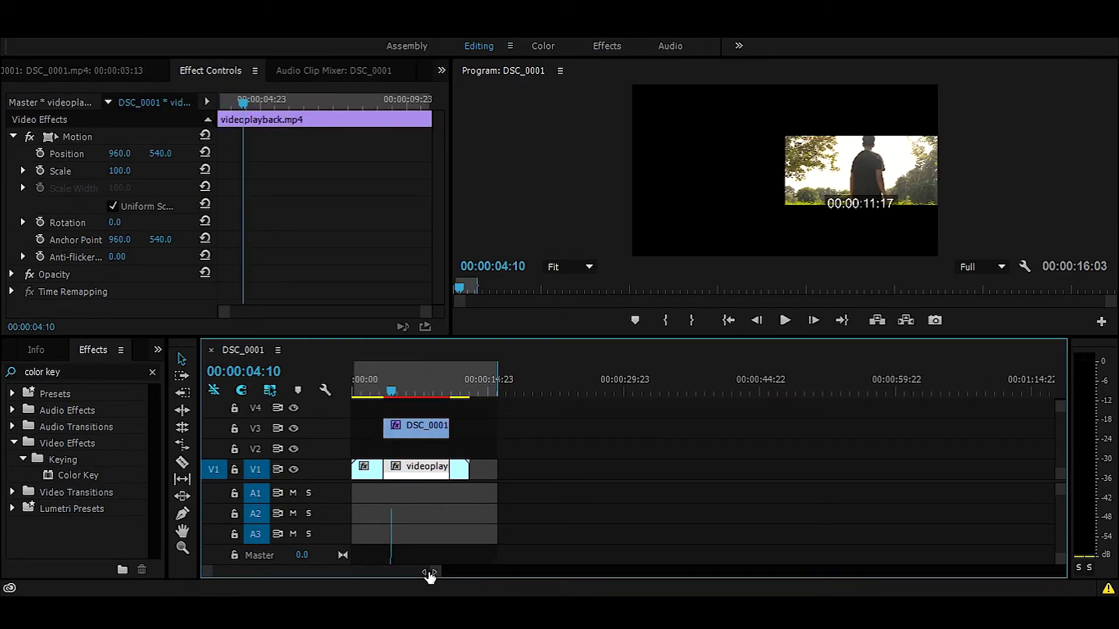
# Step: Fit videoplayback under the V3 clip, check the starry composite near 00:00:03:20, and enable tolerance keyframing
pyautogui.moveTo(440, 572); pyautogui.dragTo(364, 574)
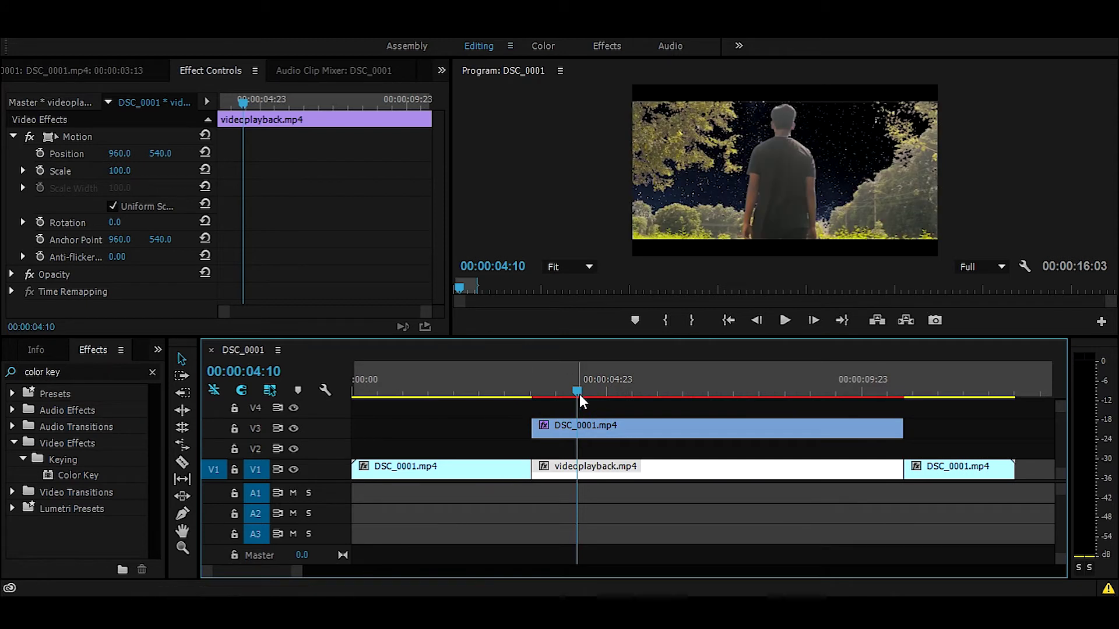
pyautogui.moveTo(575, 390); pyautogui.dragTo(540, 393)
pyautogui.click(570, 421)
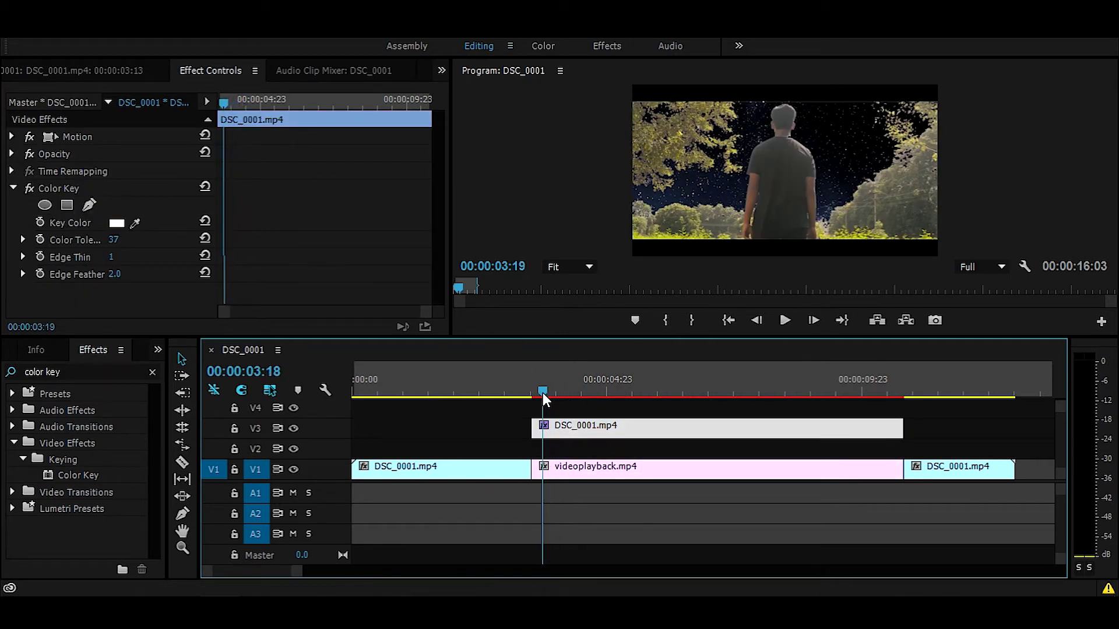
pyautogui.moveTo(540, 392); pyautogui.dragTo(546, 394)
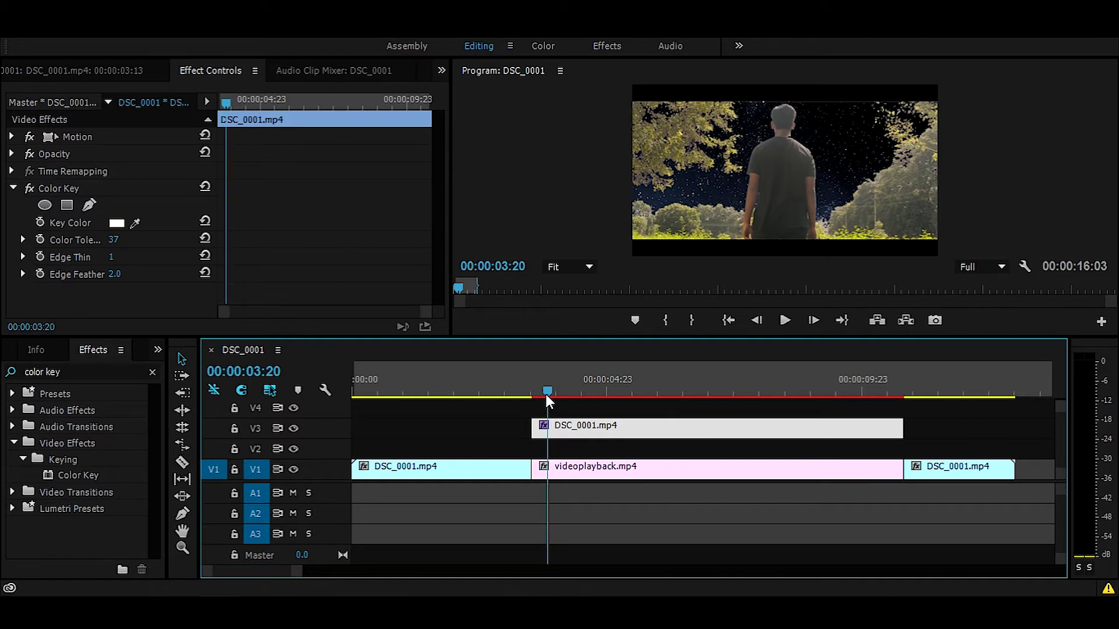
pyautogui.click(40, 240)
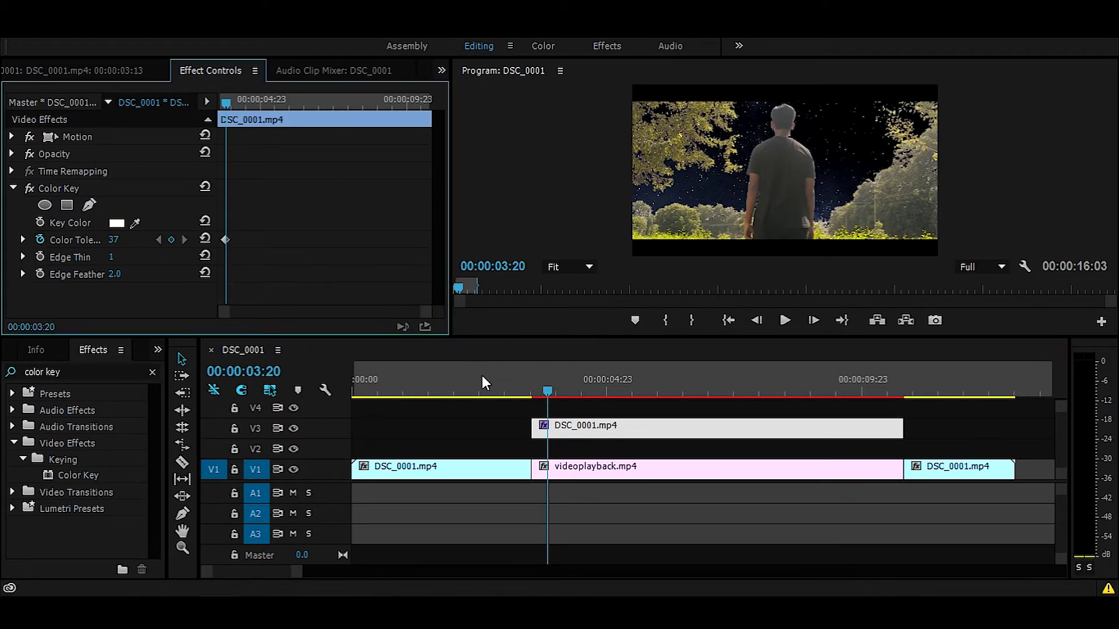
# Step: Set Color Tolerance to 0 at 00:00:03:13
pyautogui.moveTo(545, 390); pyautogui.dragTo(531, 389)
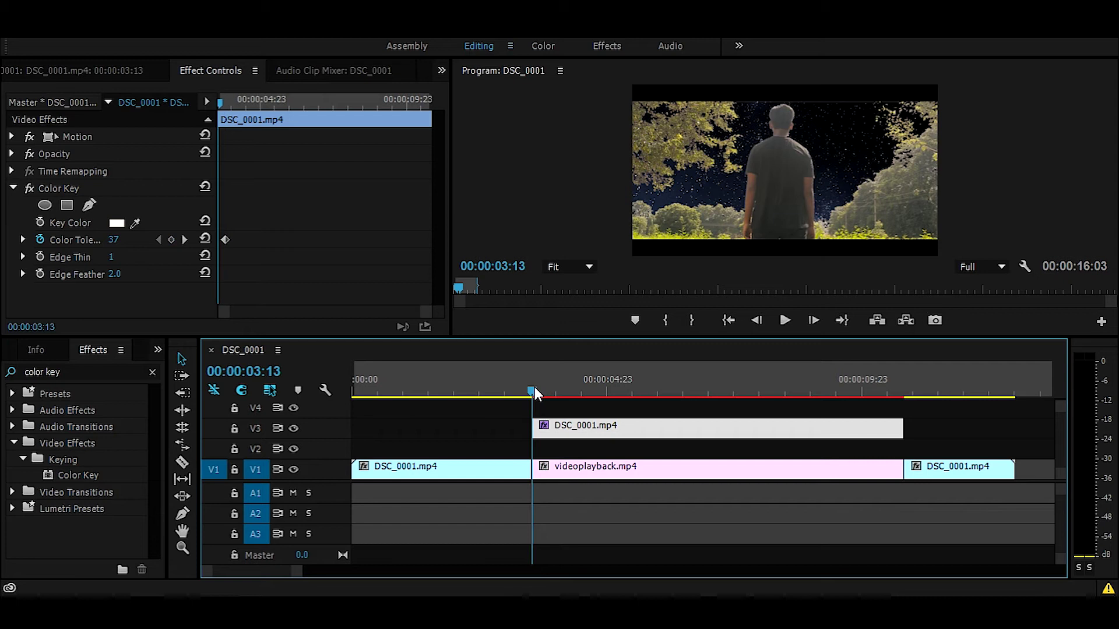
pyautogui.click(112, 241)
pyautogui.write('0')
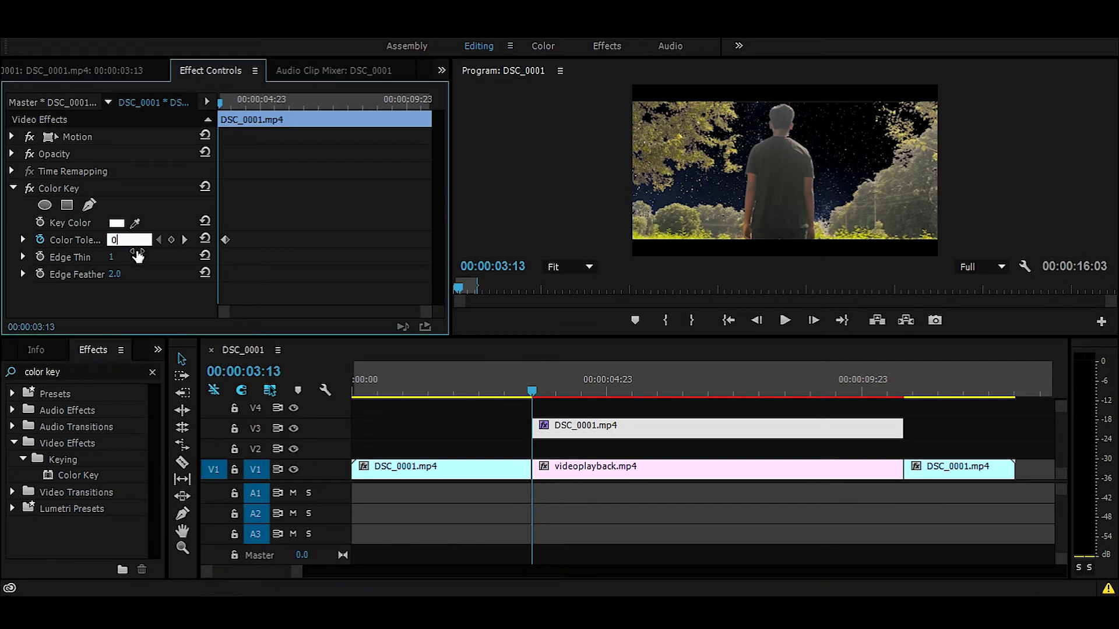
pyautogui.press('Return')
# Step: Keyframe tolerance holding 37 at 00:00:10:12 and falling to 0 at 00:00:10:19
pyautogui.click(883, 391)
pyautogui.moveTo(886, 391); pyautogui.dragTo(889, 393)
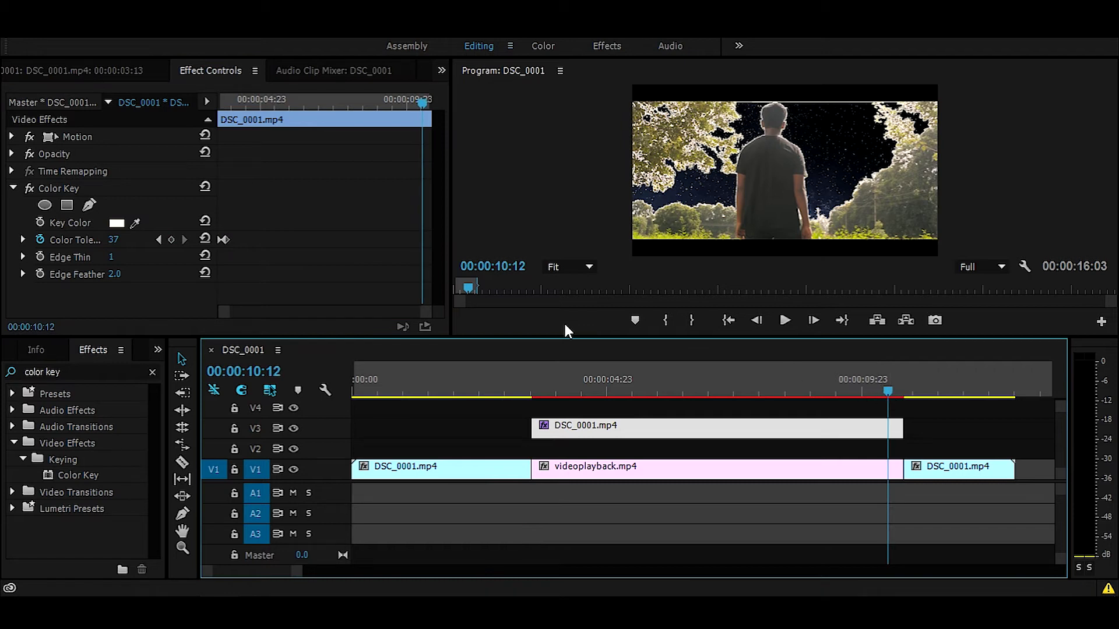
pyautogui.click(171, 240)
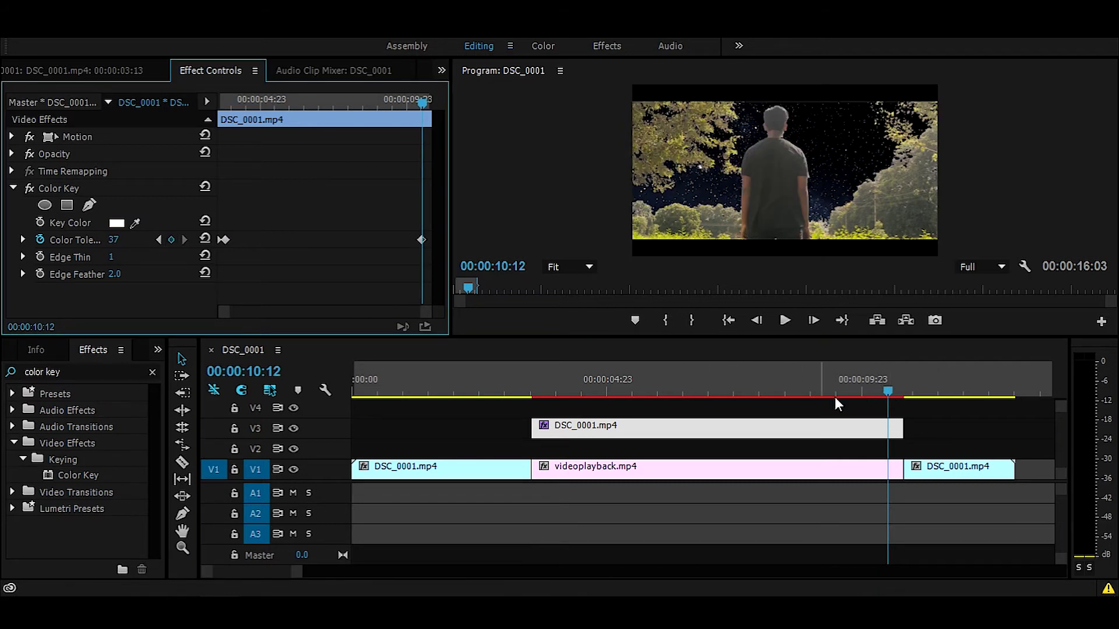
pyautogui.moveTo(889, 392); pyautogui.dragTo(903, 392)
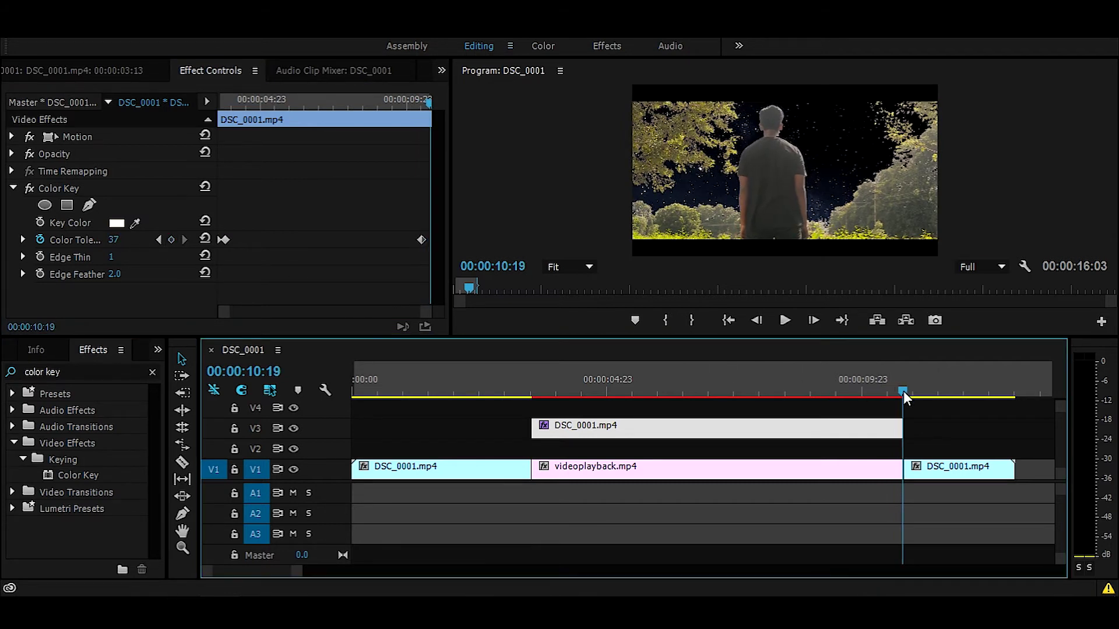
pyautogui.click(129, 238)
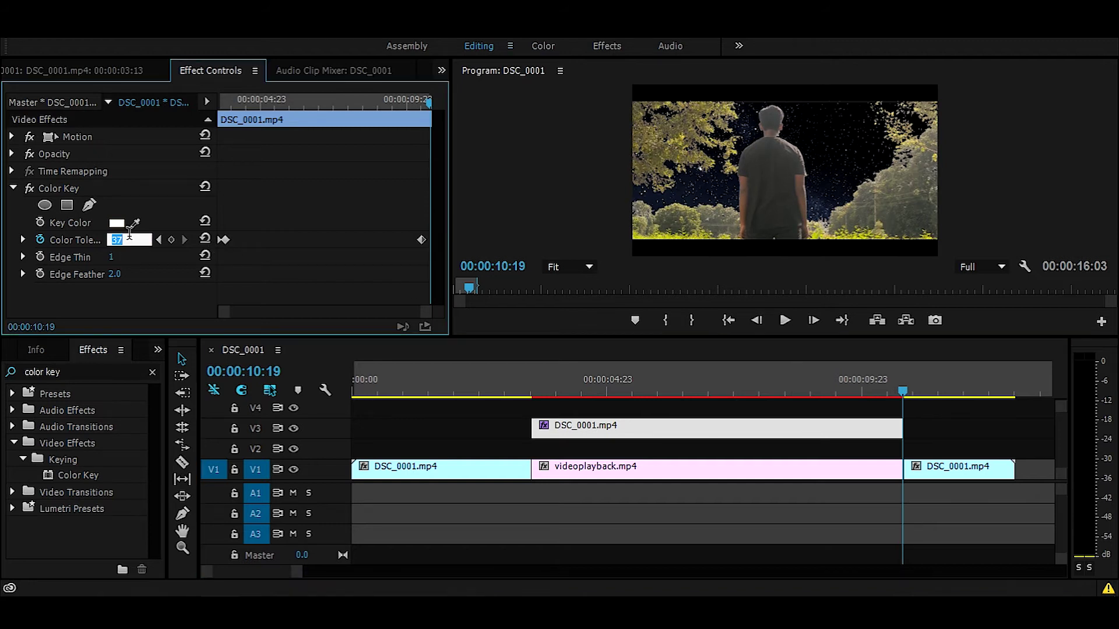
pyautogui.write('0')
pyautogui.press('Return')
# Step: Scrub the start of the sky section to check the tolerance fade-in
pyautogui.click(512, 383)
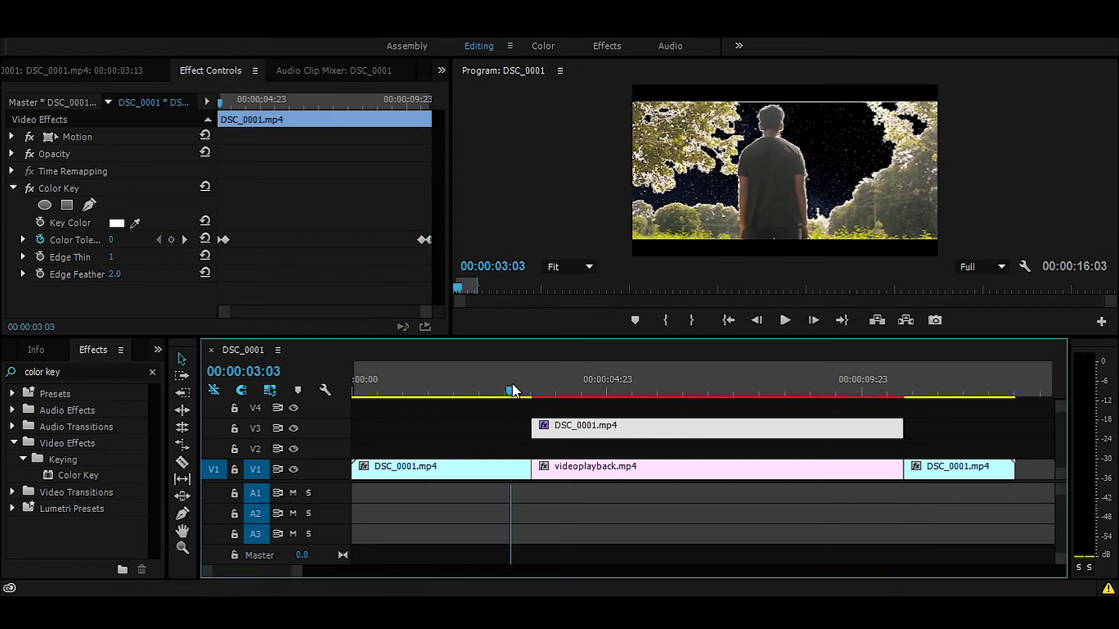
pyautogui.moveTo(511, 389); pyautogui.dragTo(546, 391)
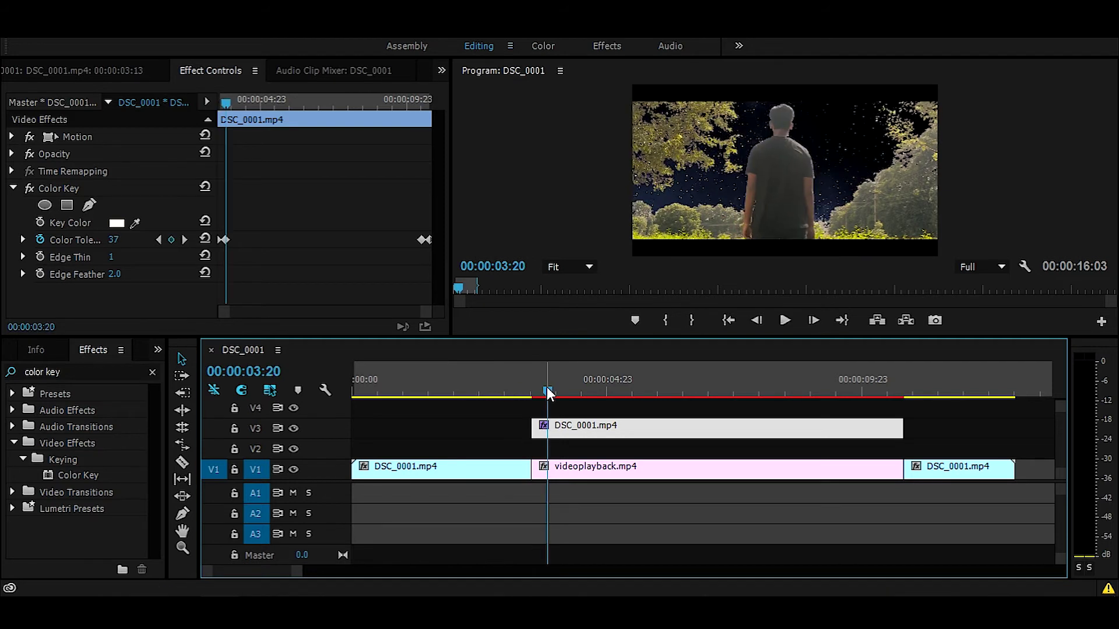
pyautogui.click(126, 371)
# Step: Apply Brightness & Contrast to the upper DSC_0001.mp4 clip on V3
pyautogui.press('BackSpace')
pyautogui.press('BackSpace')
pyautogui.press('BackSpace')
pyautogui.press('BackSpace')
pyautogui.press('BackSpace')
pyautogui.press('BackSpace')
pyautogui.write('brightness')
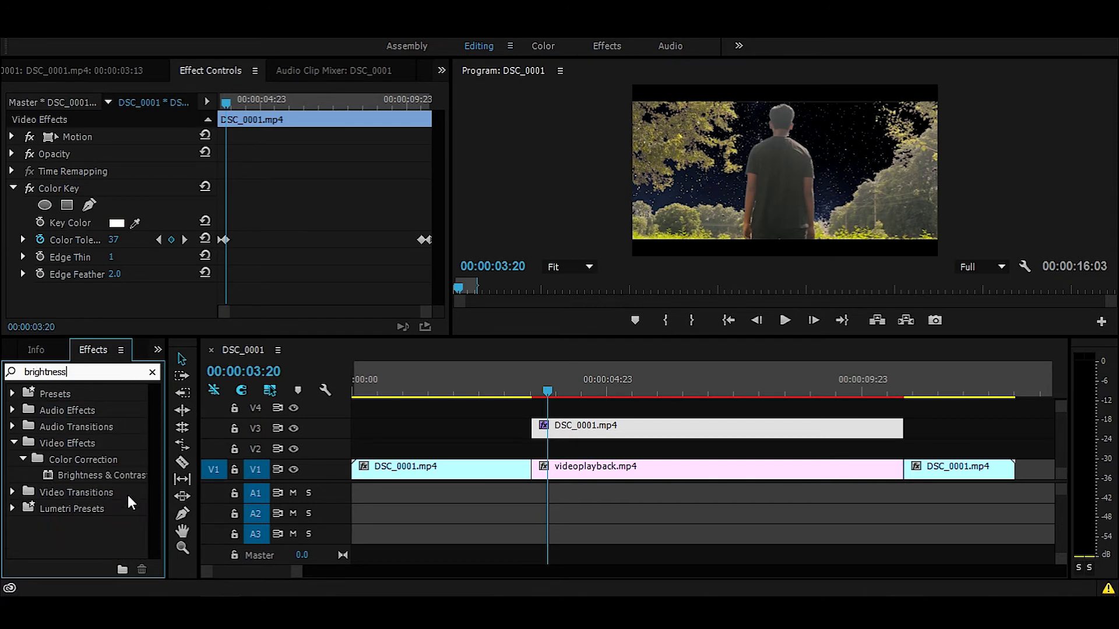
pyautogui.moveTo(102, 475); pyautogui.dragTo(573, 433)
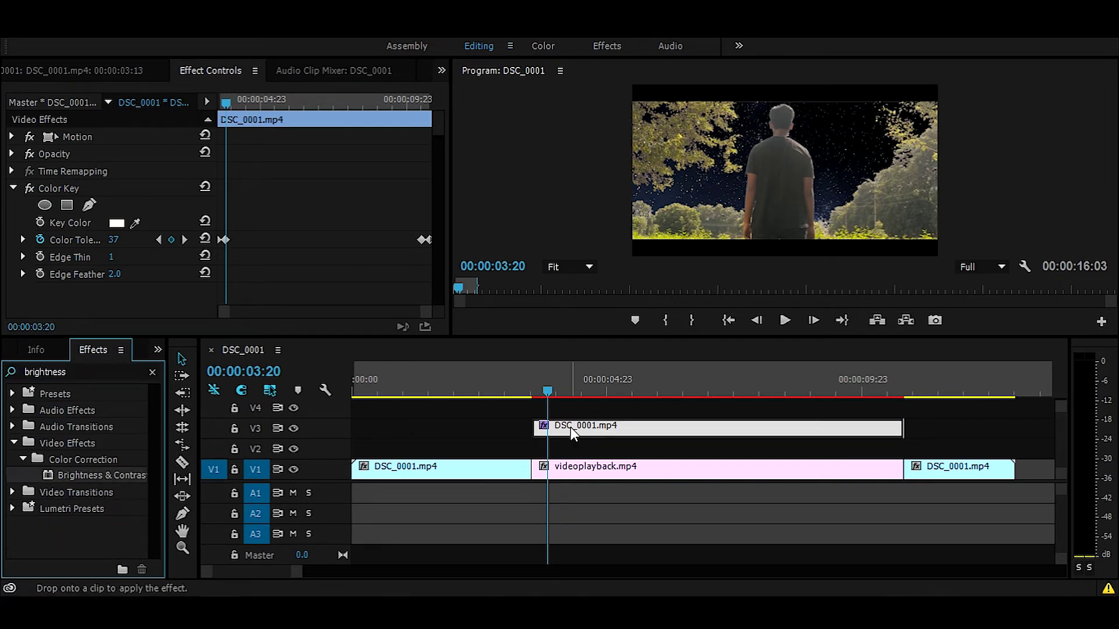
pyautogui.moveTo(440, 222); pyautogui.dragTo(436, 282)
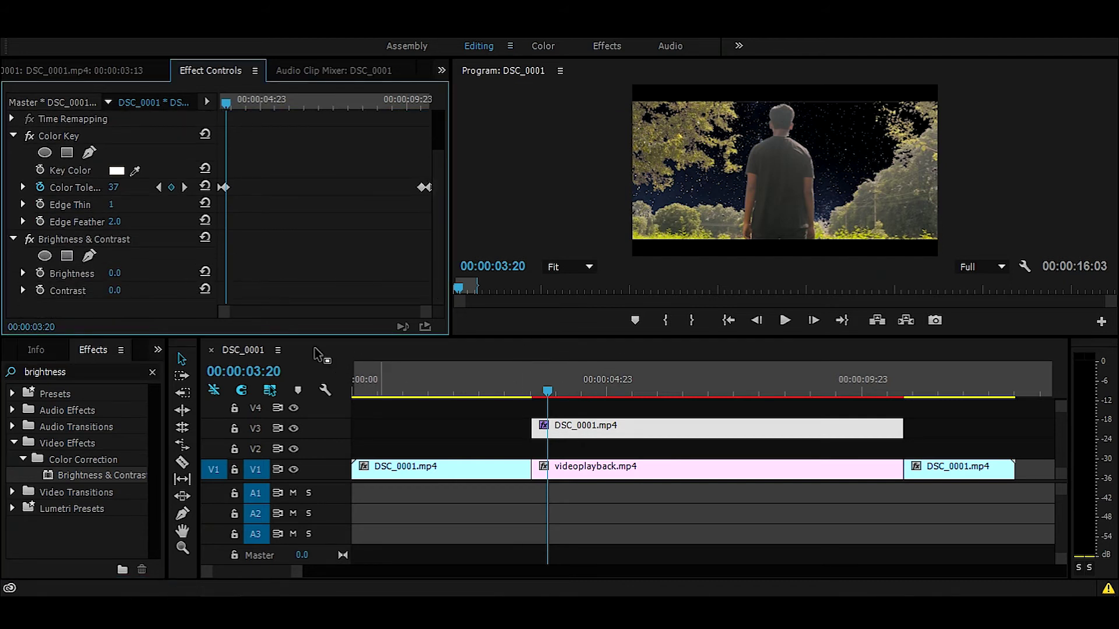
# Step: Set Brightness -17 and Contrast 10, and enable keyframing for both
pyautogui.click(117, 274)
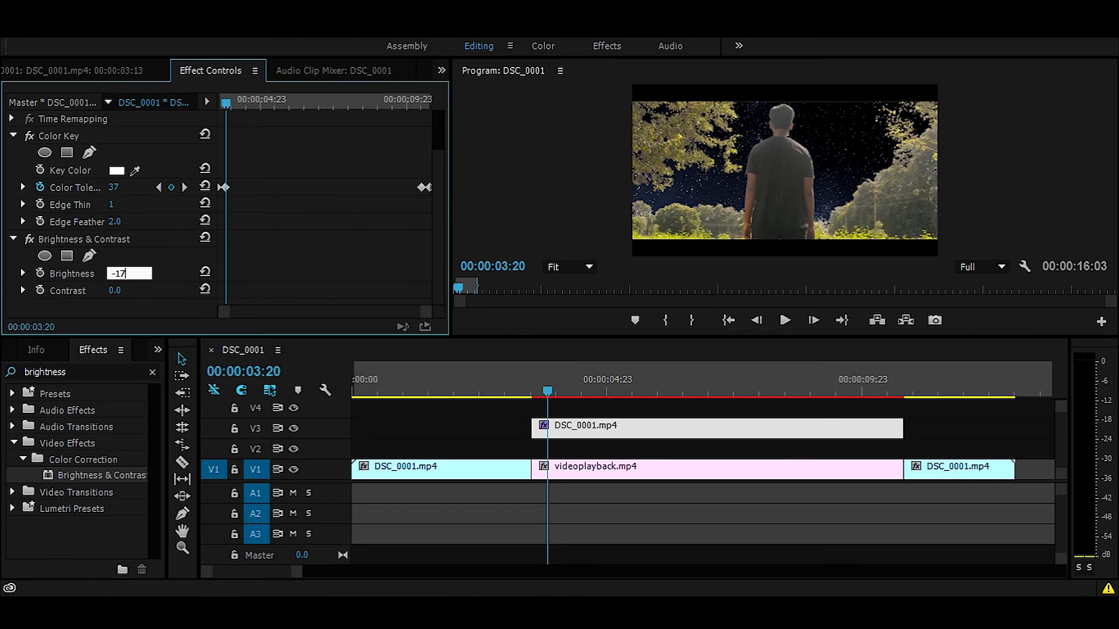
pyautogui.press('Return')
pyautogui.click(128, 289)
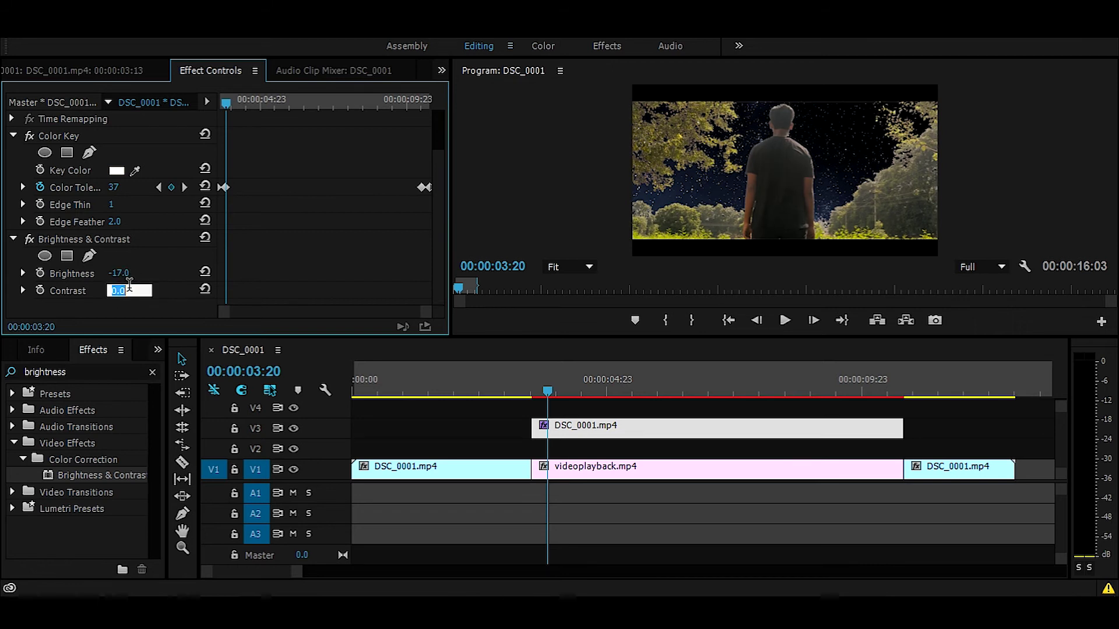
pyautogui.write('10')
pyautogui.press('Return')
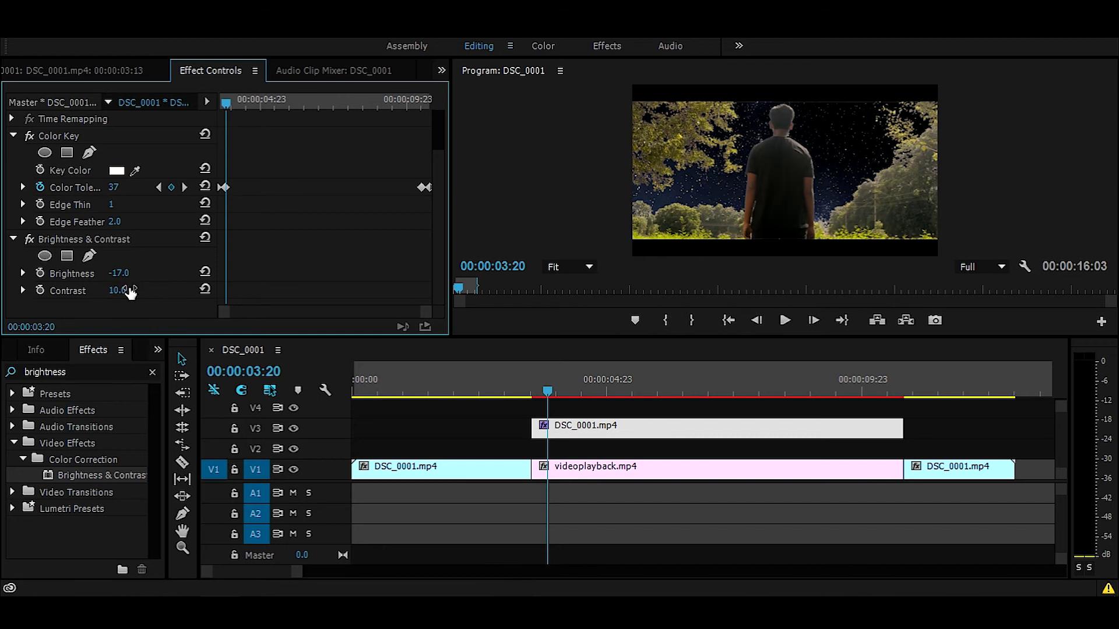
pyautogui.click(40, 273)
# Step: Keyframe Brightness and Contrast to 0 at 00:00:03:13
pyautogui.moveTo(548, 390); pyautogui.dragTo(530, 389)
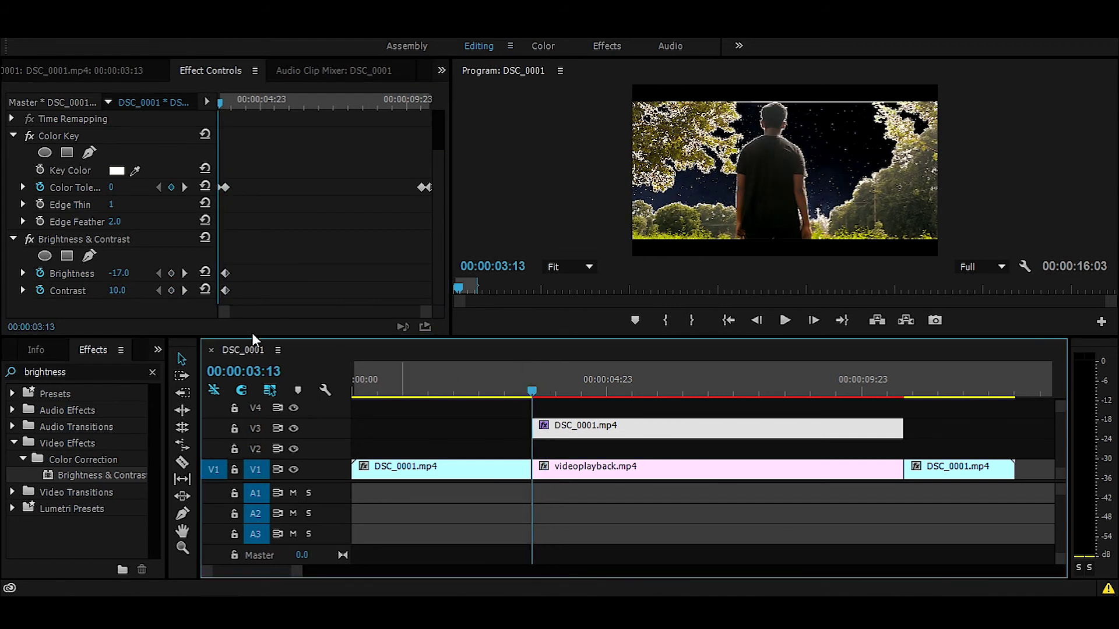
pyautogui.click(119, 273)
pyautogui.write('0')
pyautogui.press('Tab')
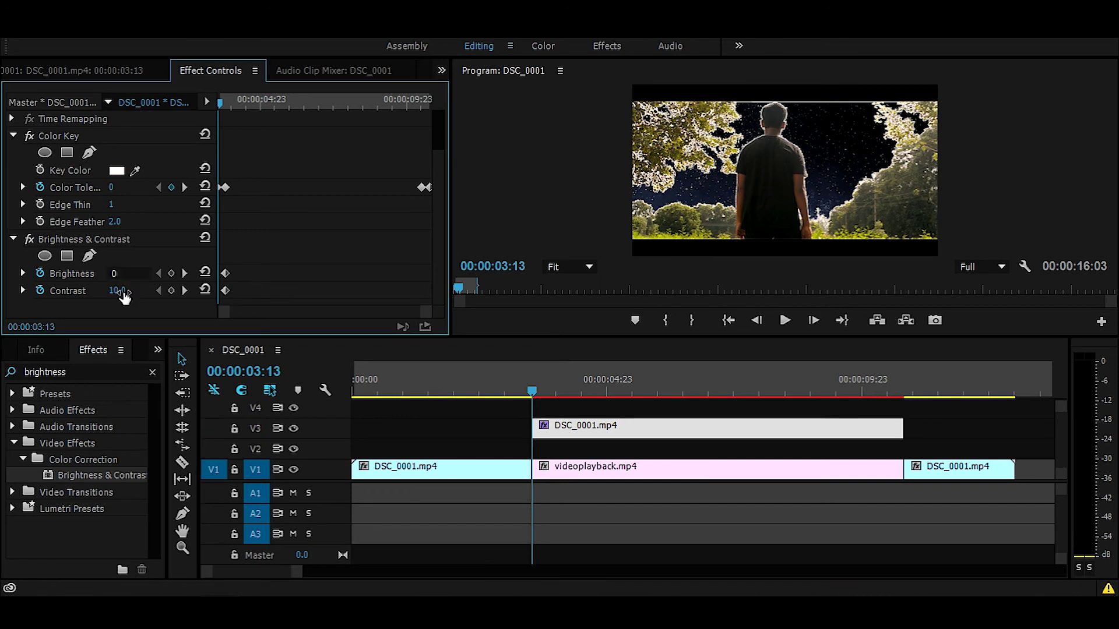
pyautogui.write('0')
# Step: Hold Brightness and Contrast at 00:00:10:12, then return both to 0 at 00:00:10:19
pyautogui.moveTo(883, 383); pyautogui.dragTo(889, 383)
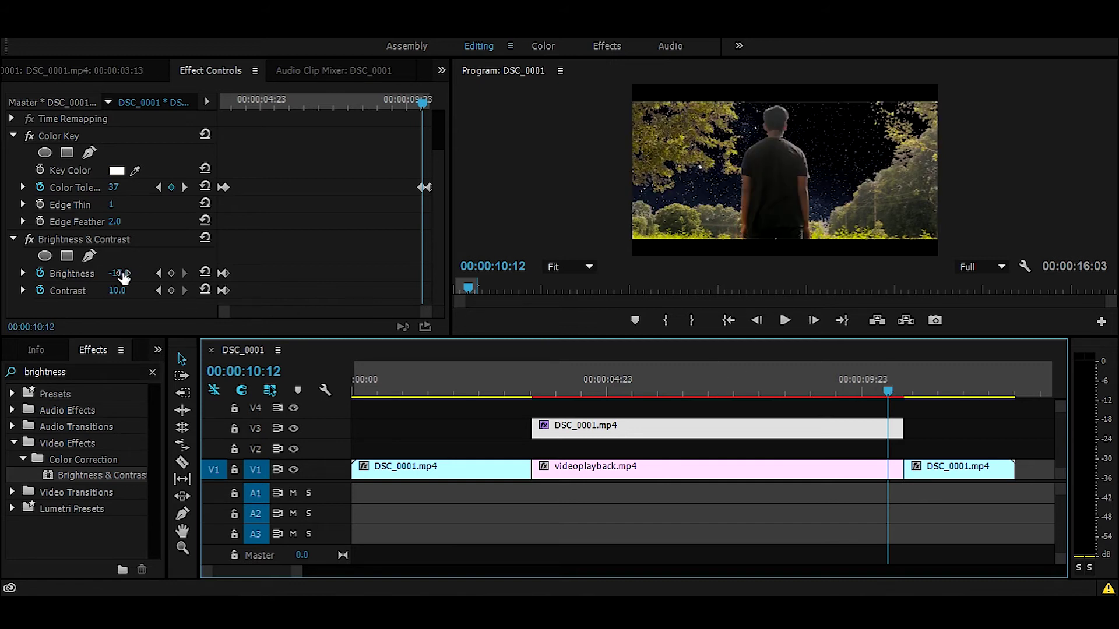
pyautogui.click(174, 272)
pyautogui.click(172, 290)
pyautogui.moveTo(891, 389); pyautogui.dragTo(903, 390)
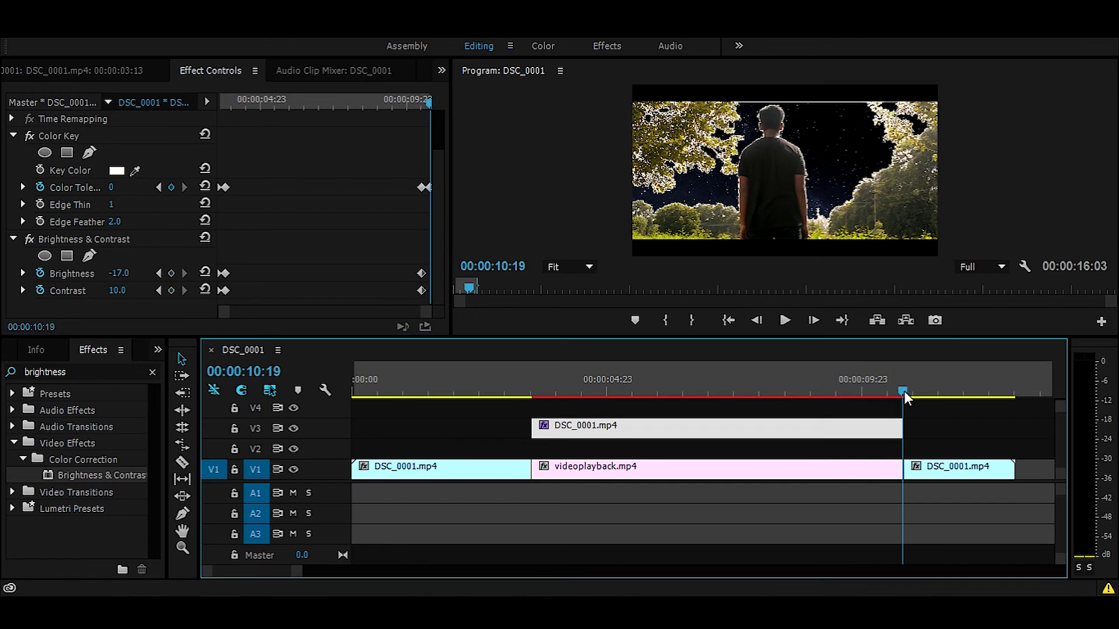
pyautogui.click(119, 272)
pyautogui.write('0')
pyautogui.click(117, 290)
pyautogui.write('0')
pyautogui.press('Return')
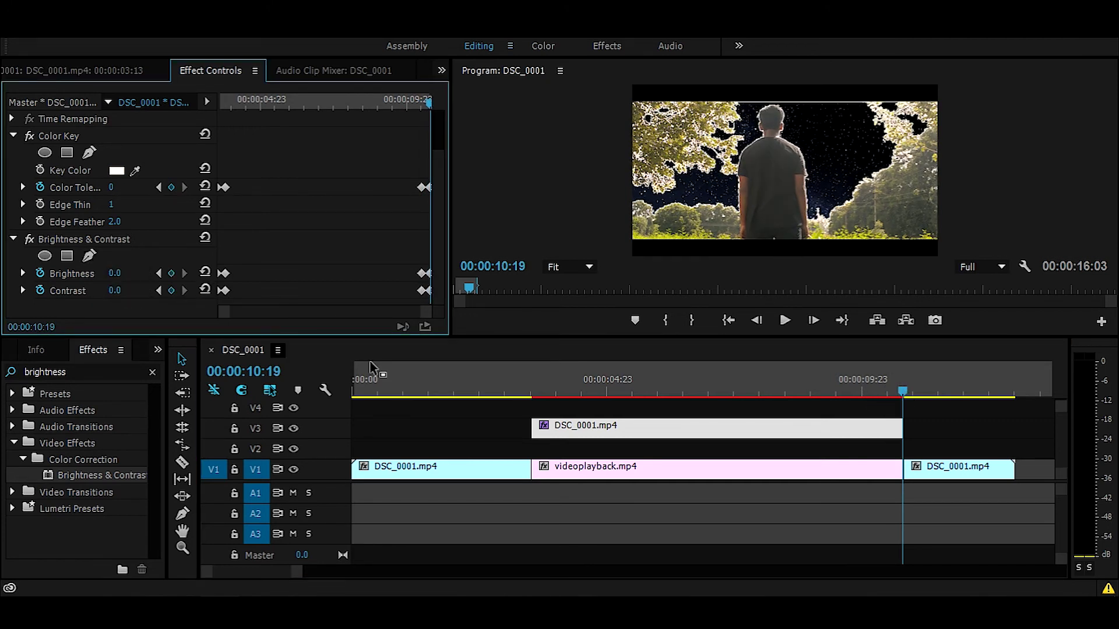
pyautogui.click(516, 383)
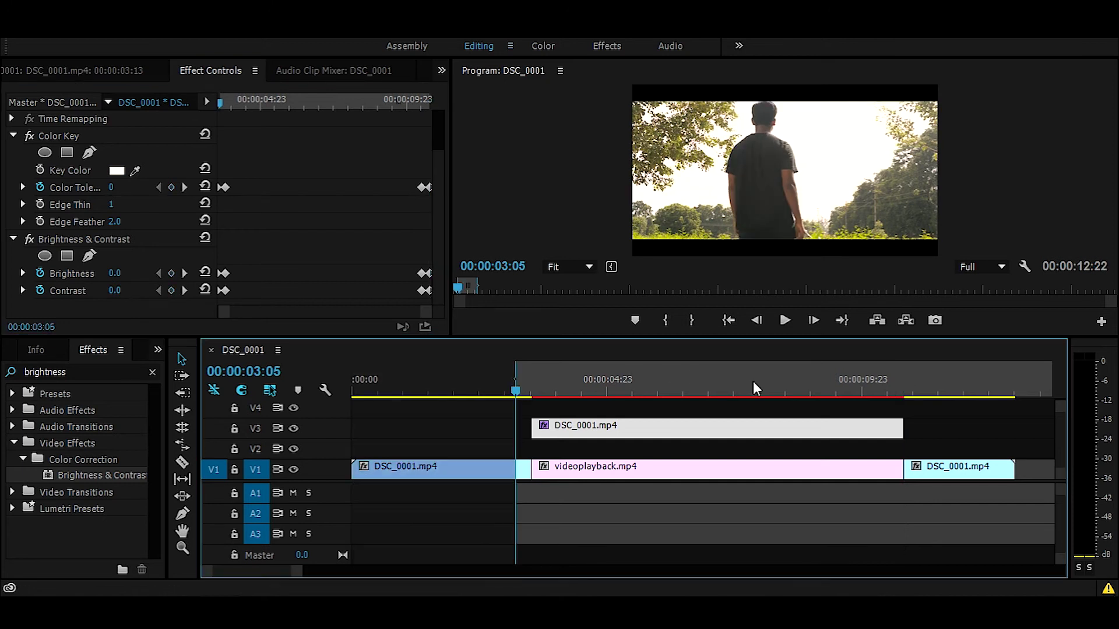
# Step: Mark the out point at 00:00:10:23, render the preview range, and play back the composite
pyautogui.click(912, 385)
pyautogui.press('o')
pyautogui.press('Return')
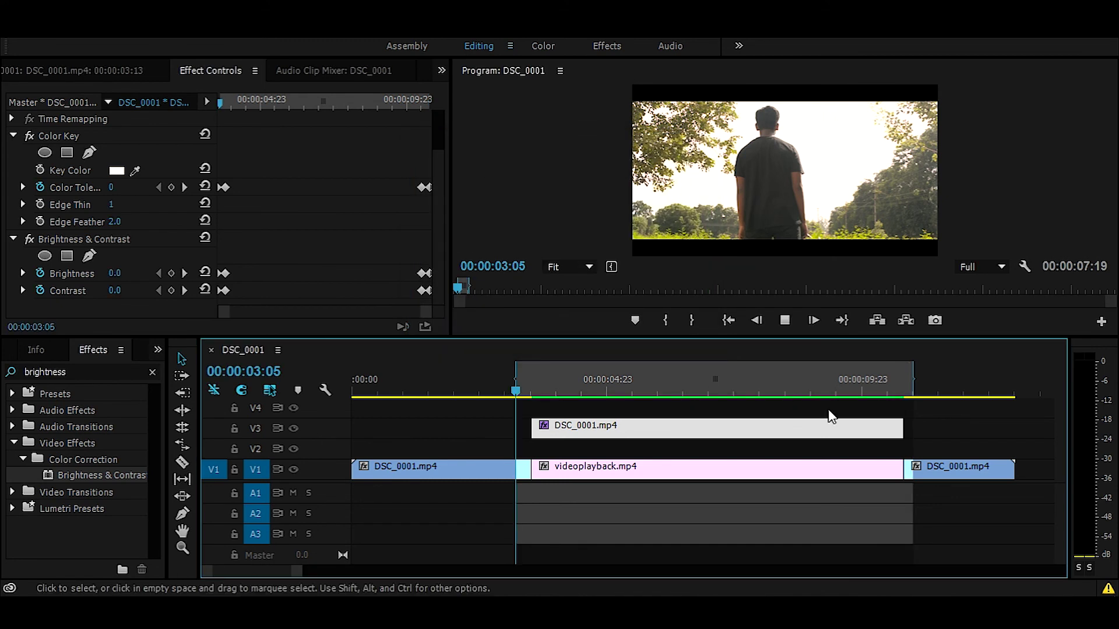
pyautogui.moveTo(297, 577); pyautogui.dragTo(353, 571)
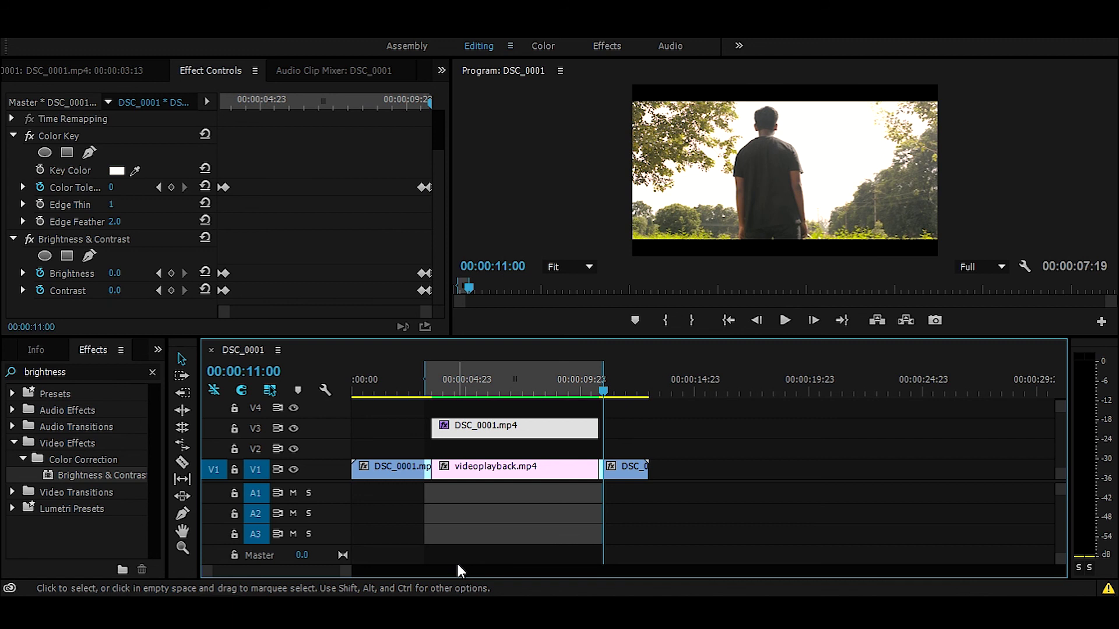
pyautogui.moveTo(375, 569); pyautogui.dragTo(378, 572)
pyautogui.moveTo(497, 387); pyautogui.dragTo(519, 384)
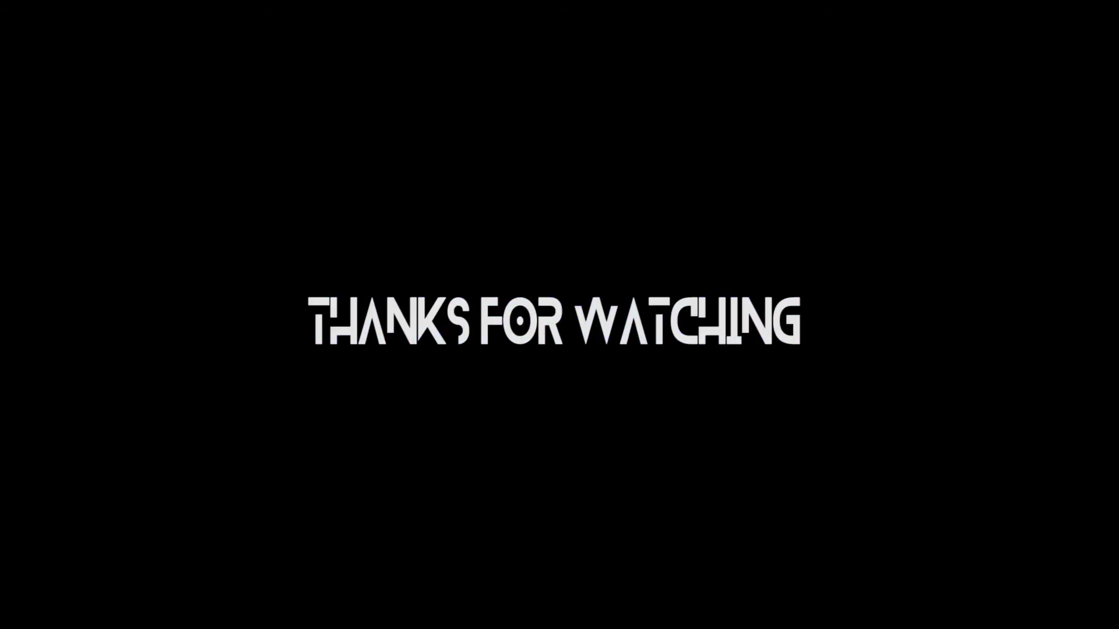